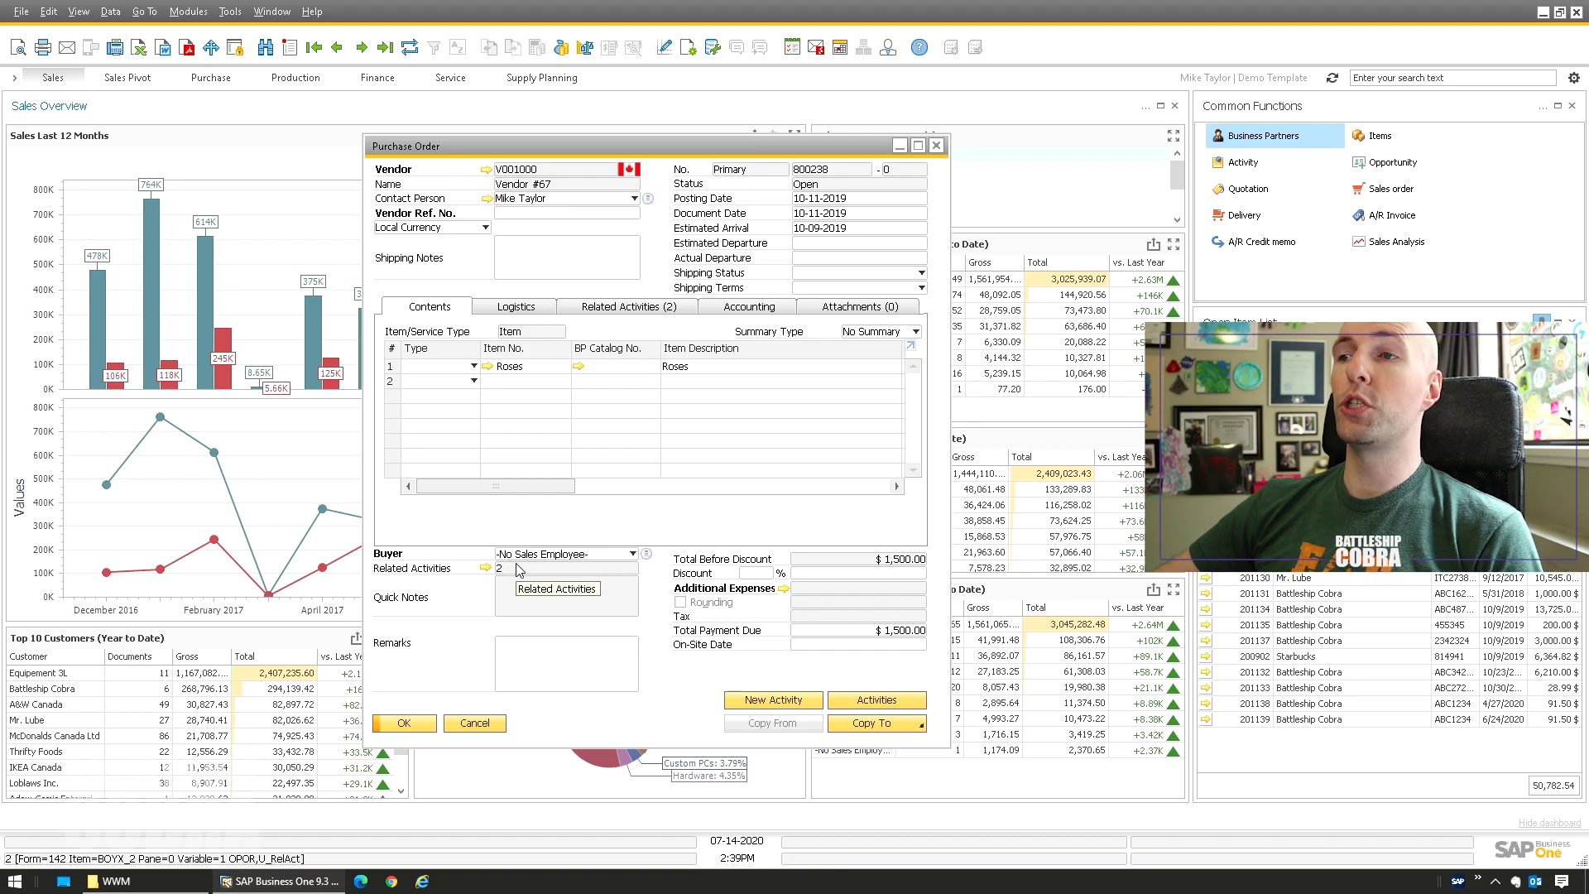
Return to purchase order 800238 and briefly open and close its activities overview.
click(347, 48)
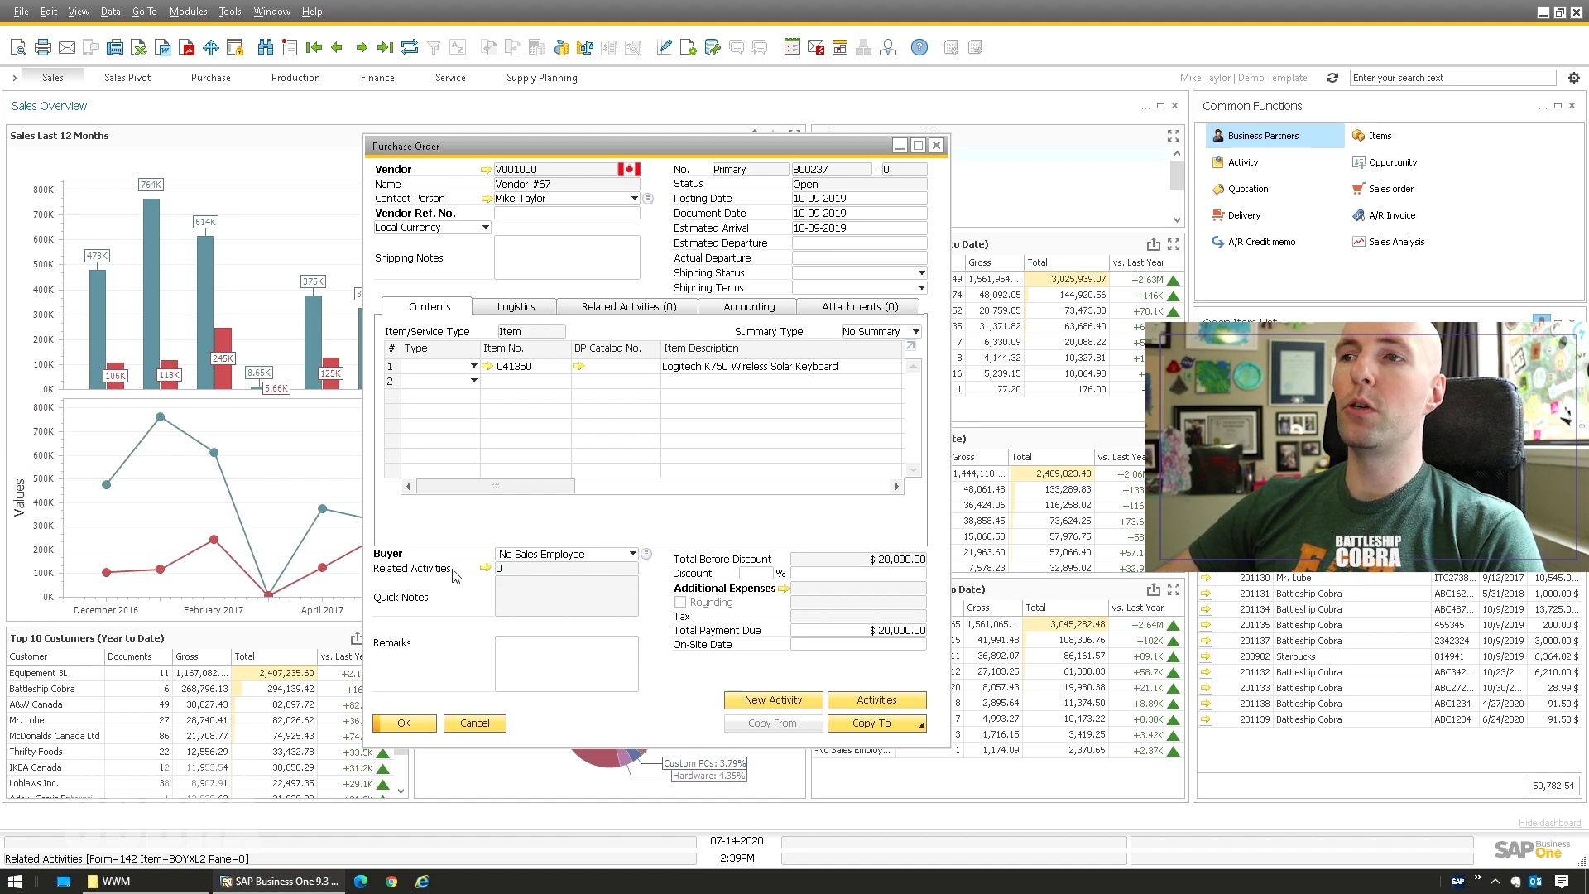
click(361, 47)
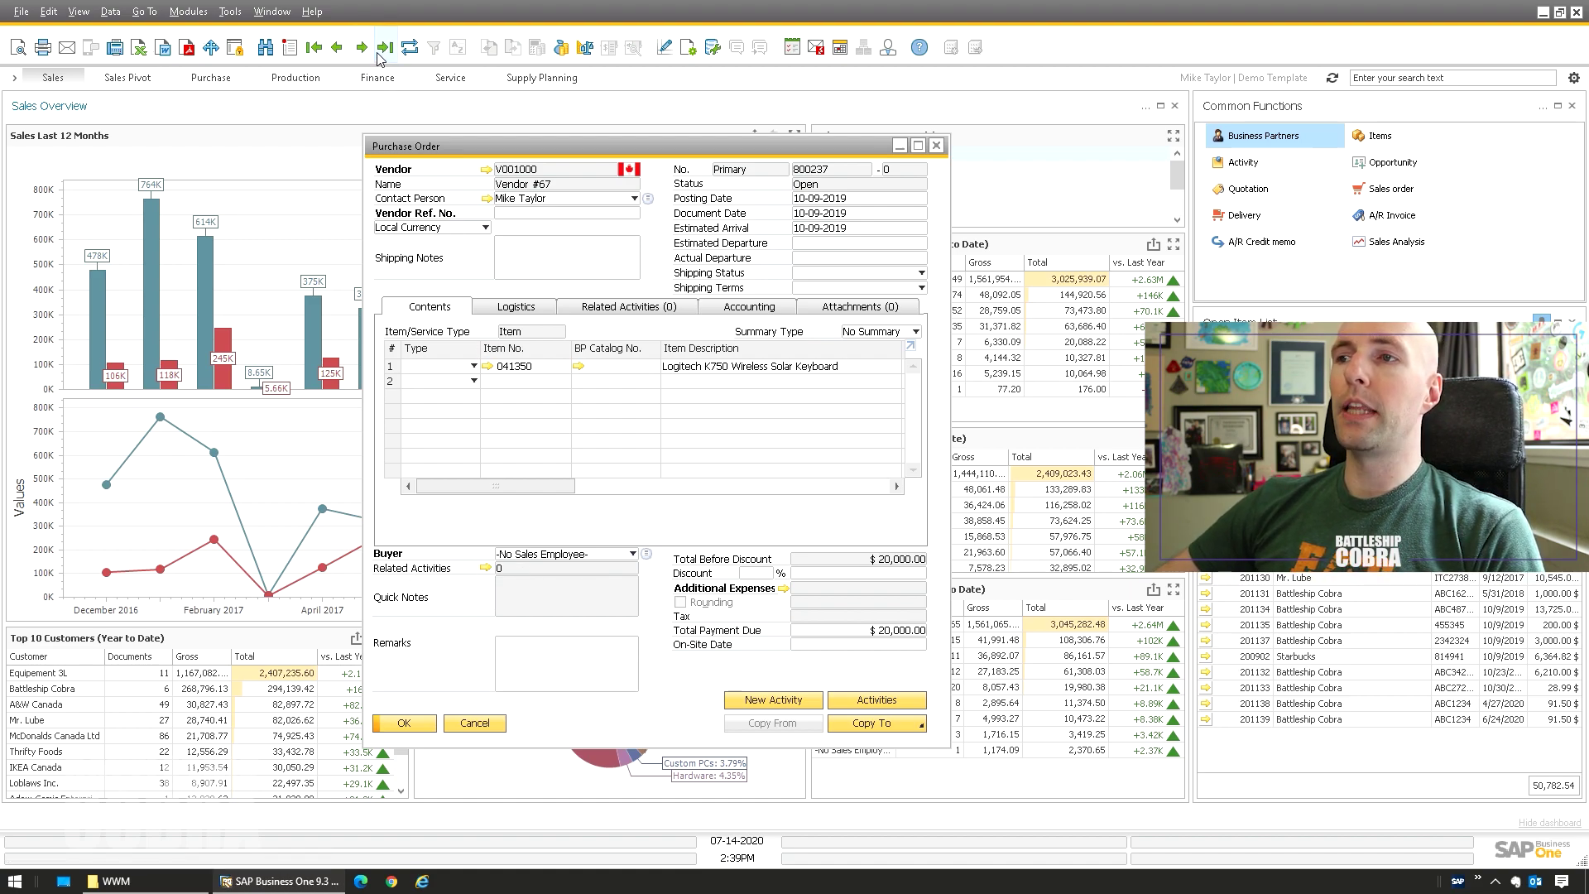
click(485, 568)
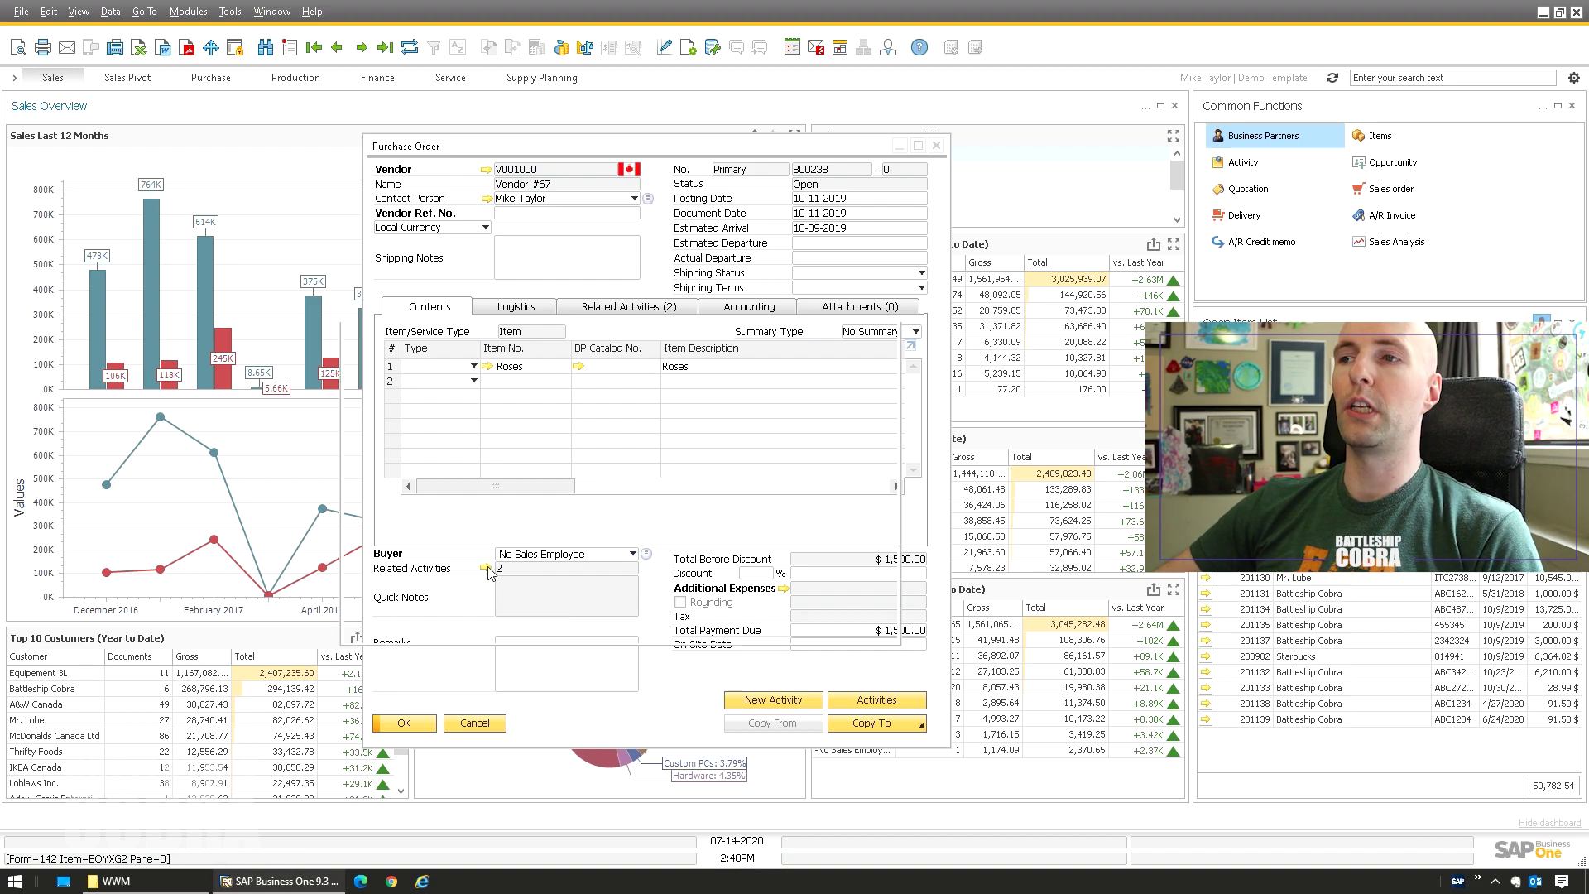
key(Escape)
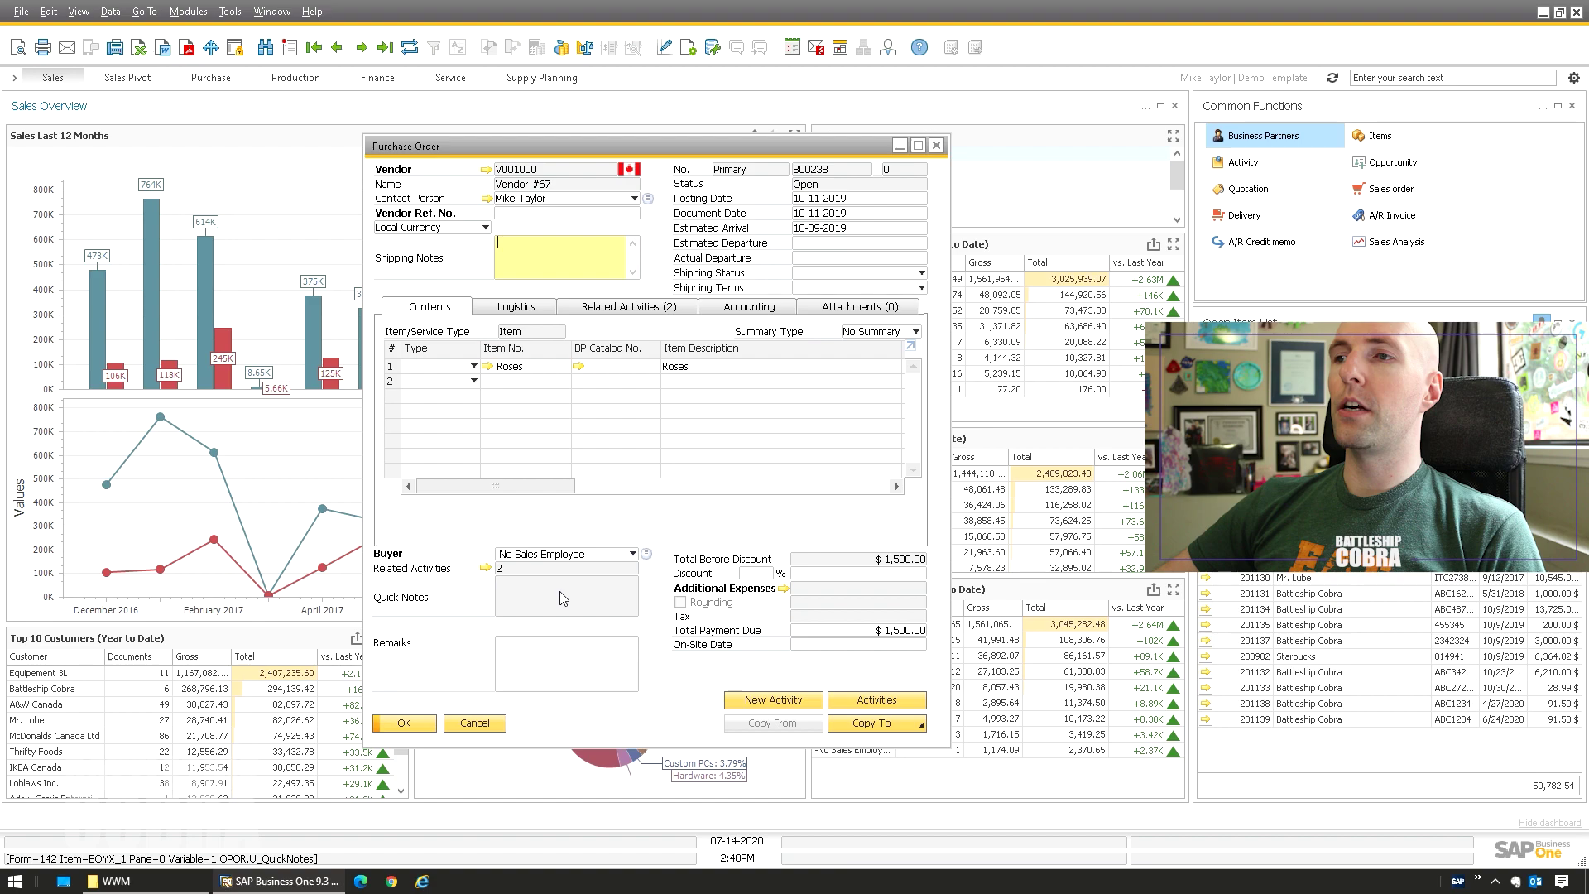
Show the Related Activities tab, inspect activity 26, and return to the list after checking Contents.
click(606, 308)
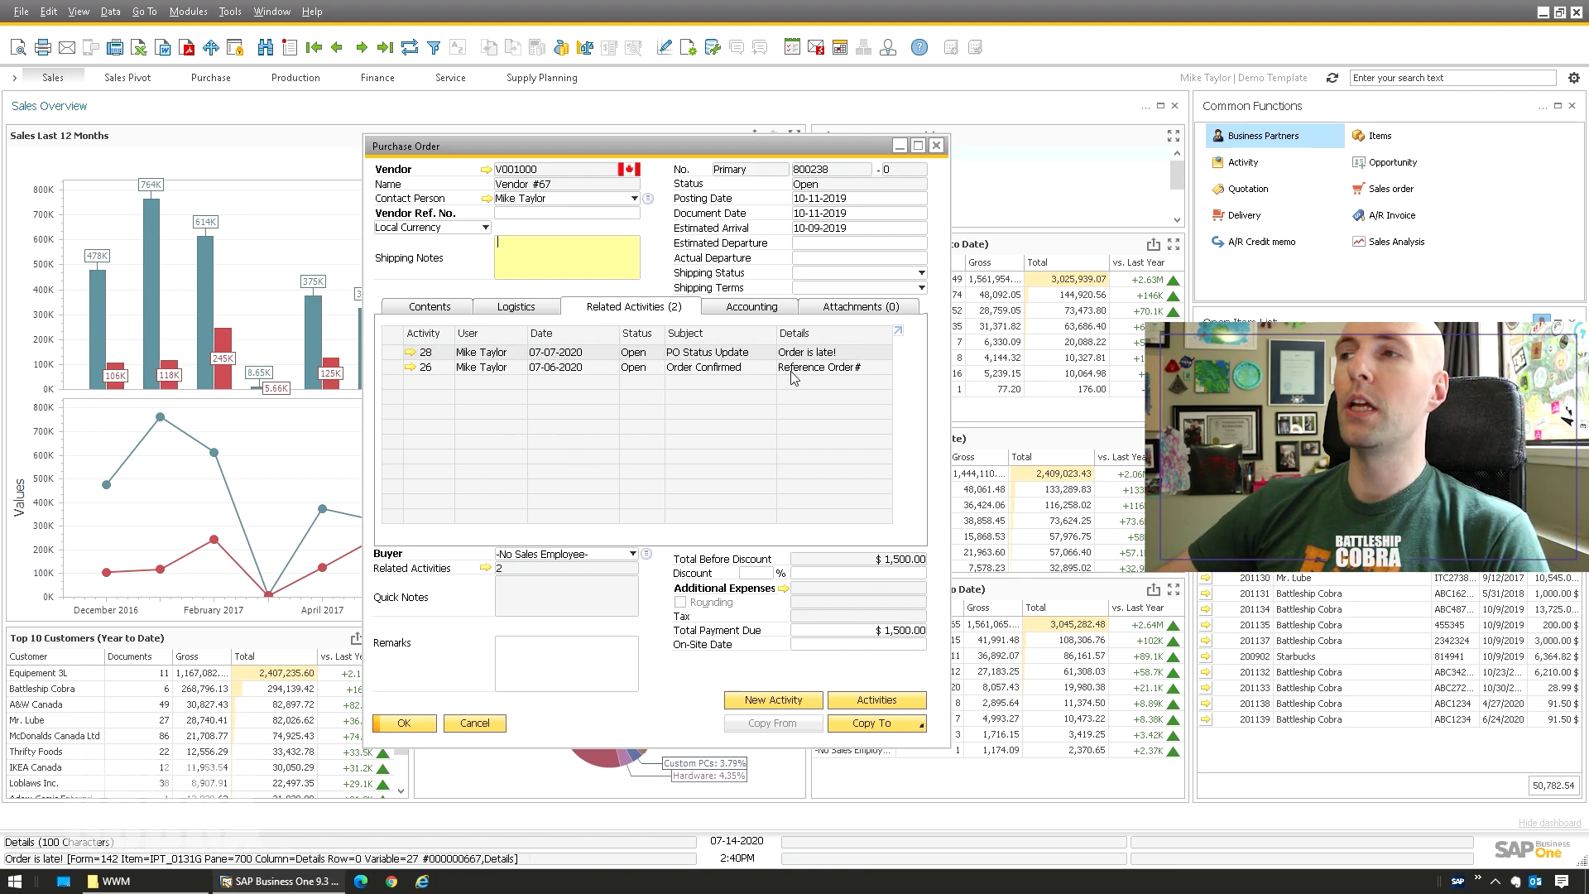
click(409, 367)
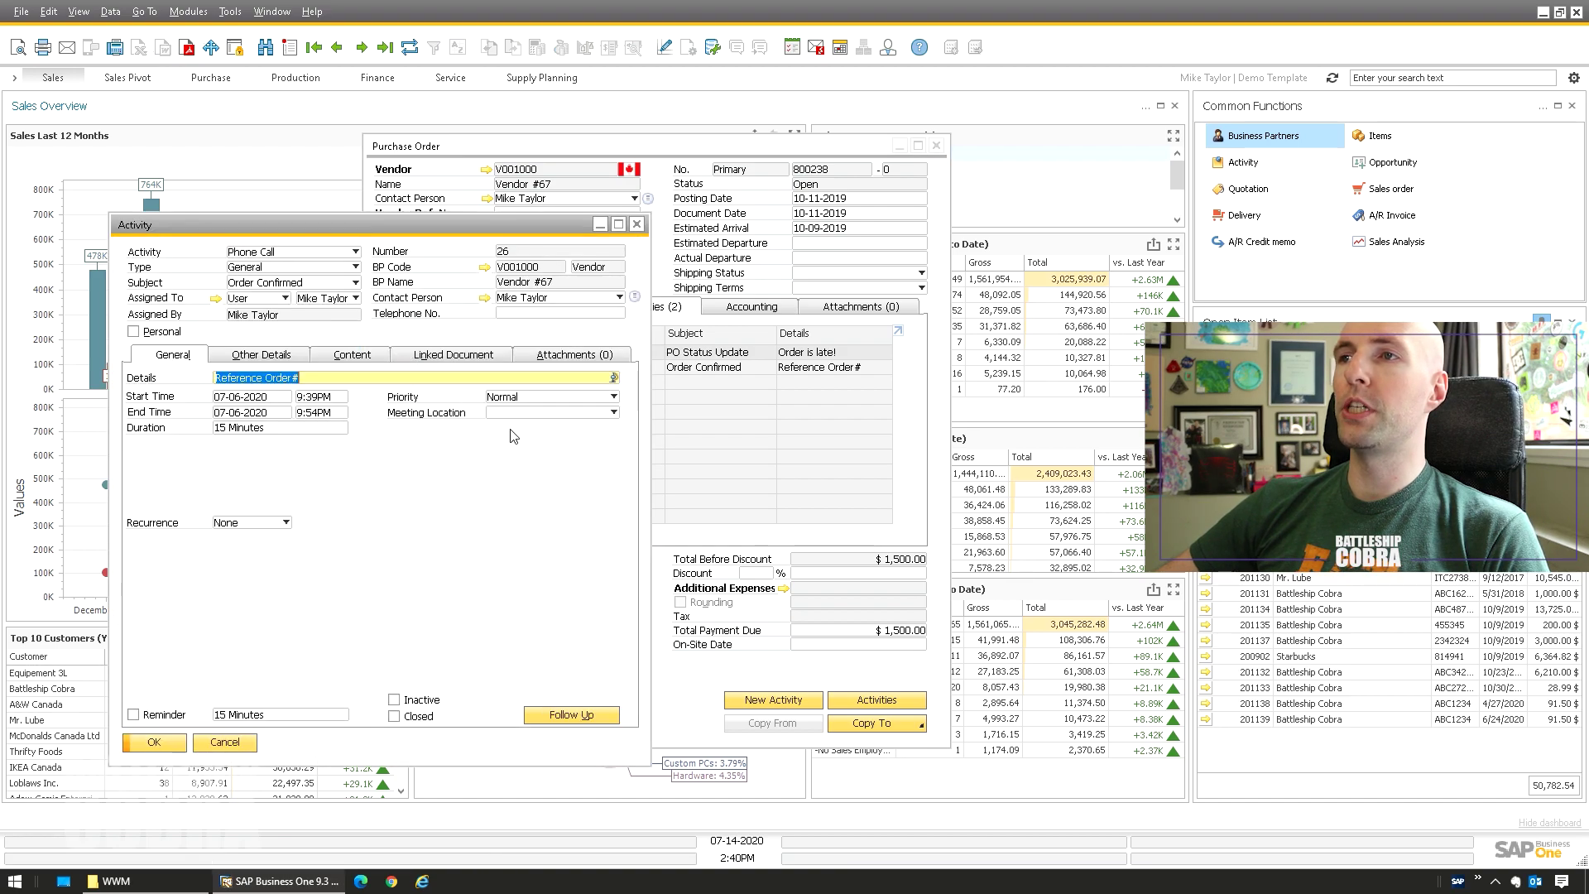
click(637, 226)
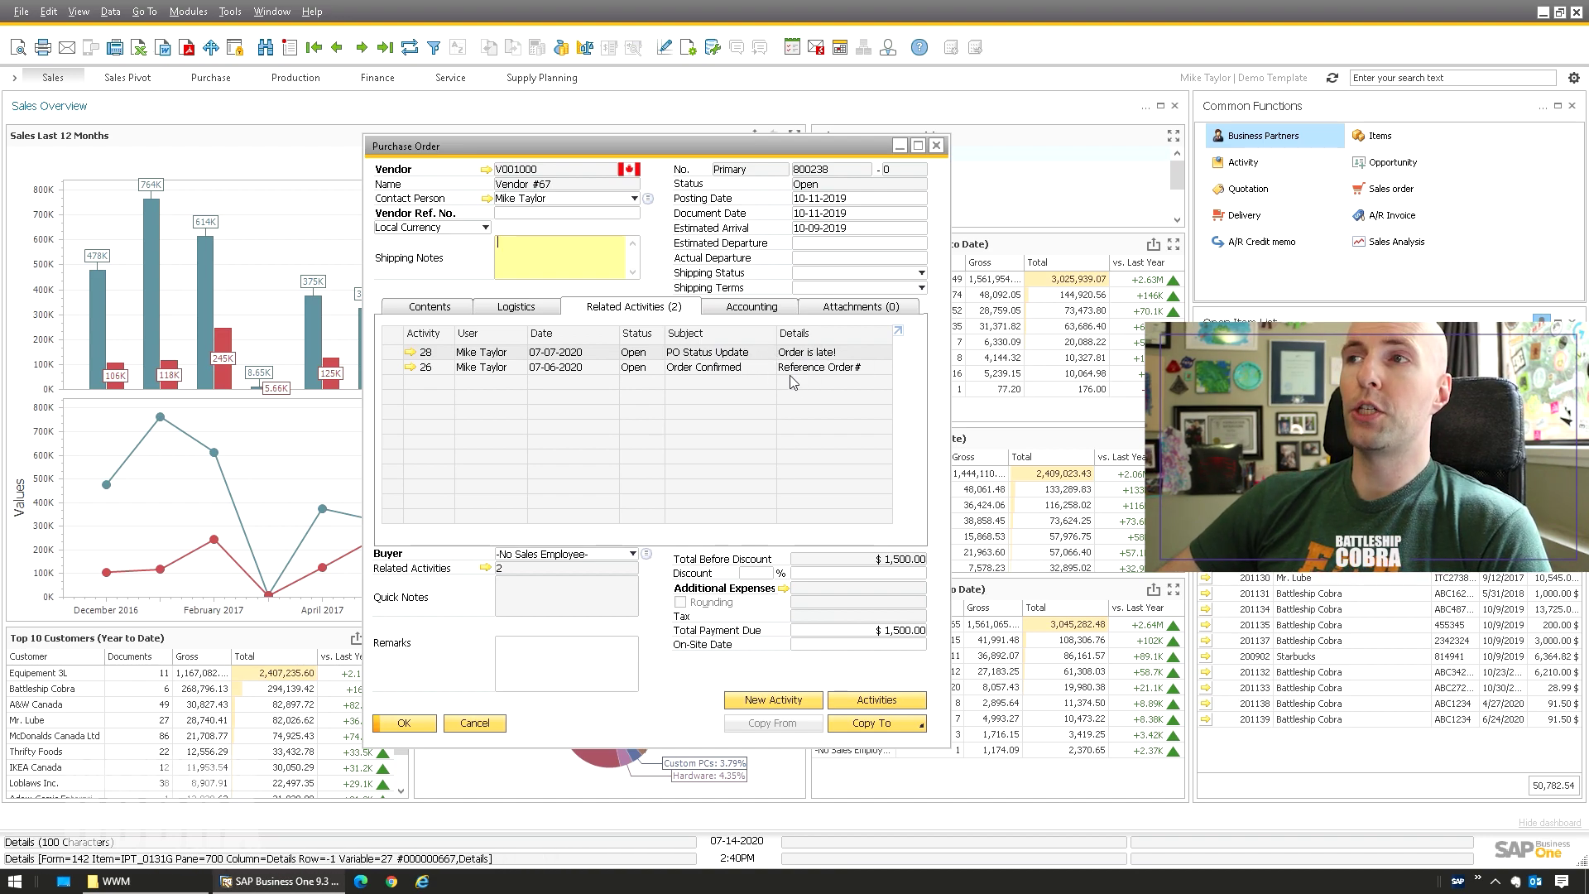
click(442, 311)
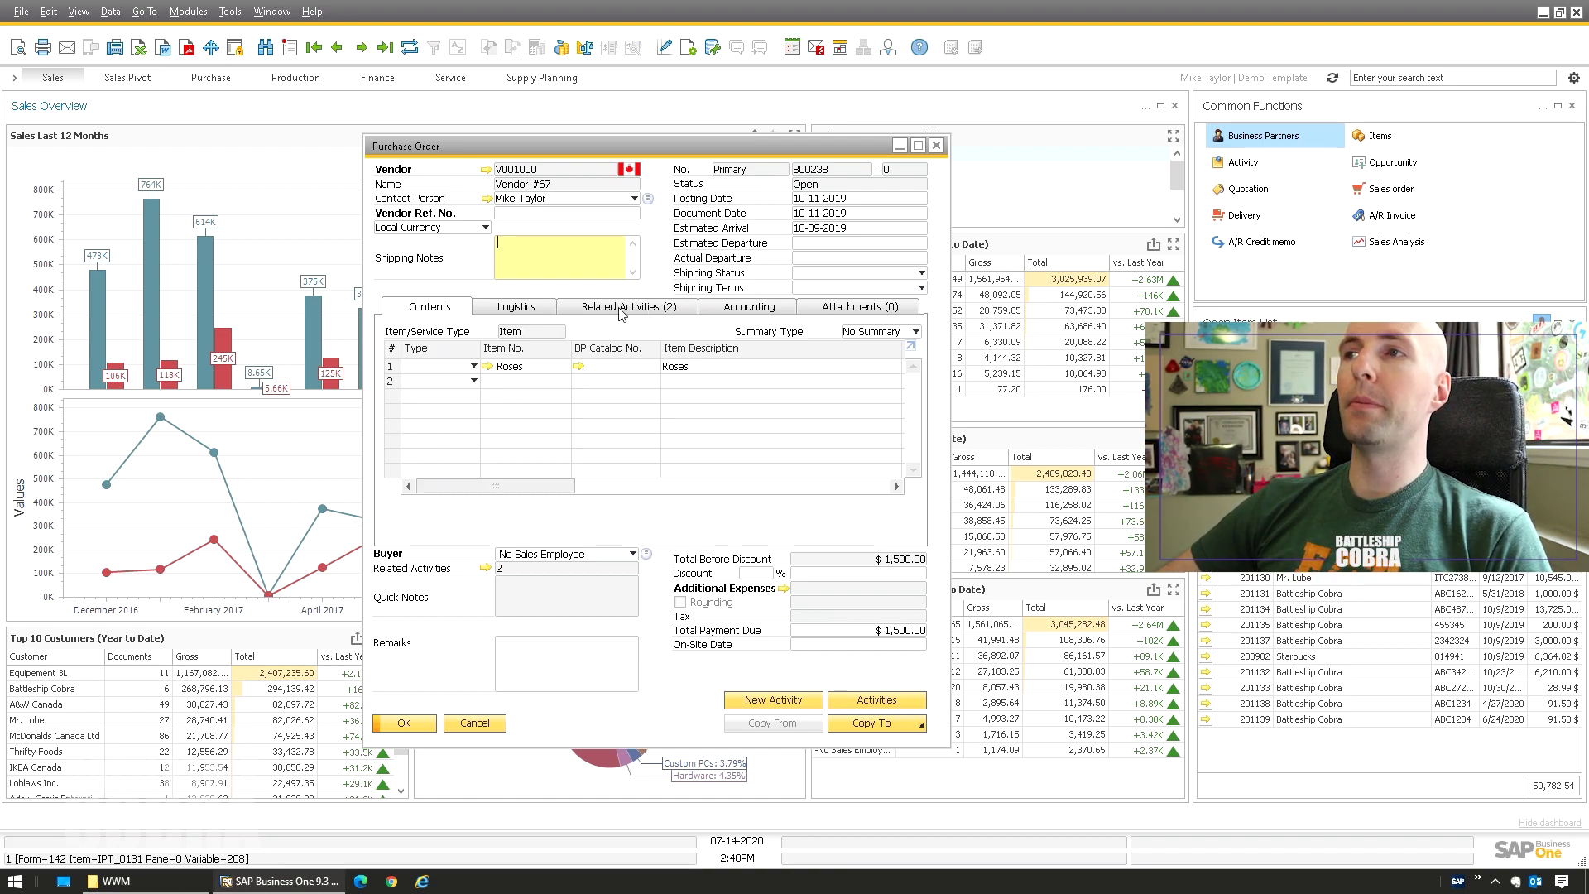
click(644, 308)
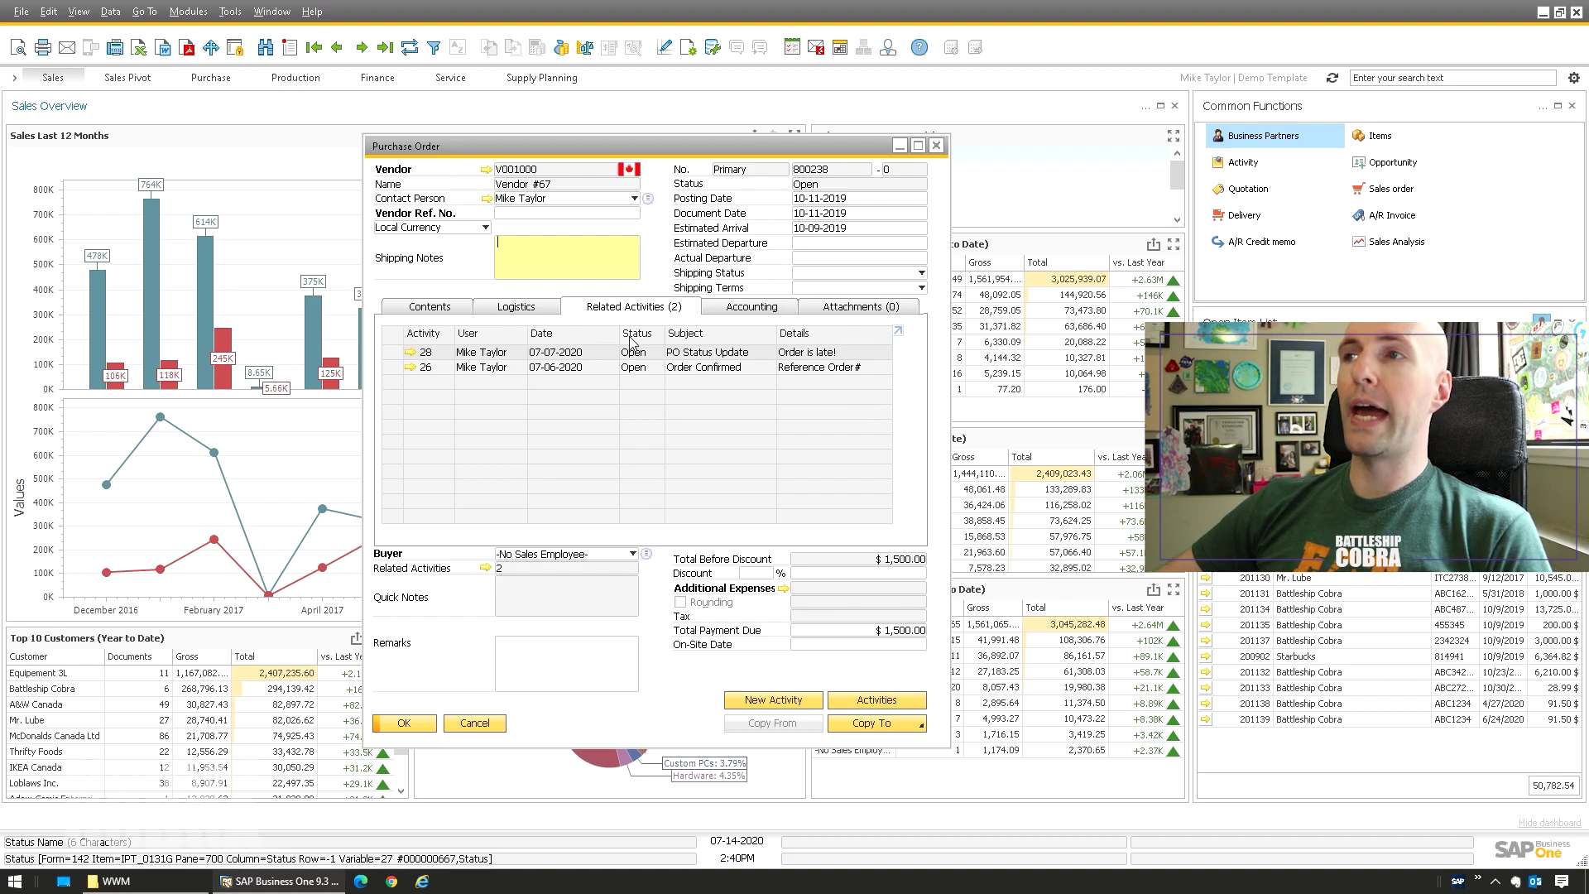
Open the purchase order's Item Placement Tool configuration, its Tabs settings, and universal function UF-138.
right_click(653, 271)
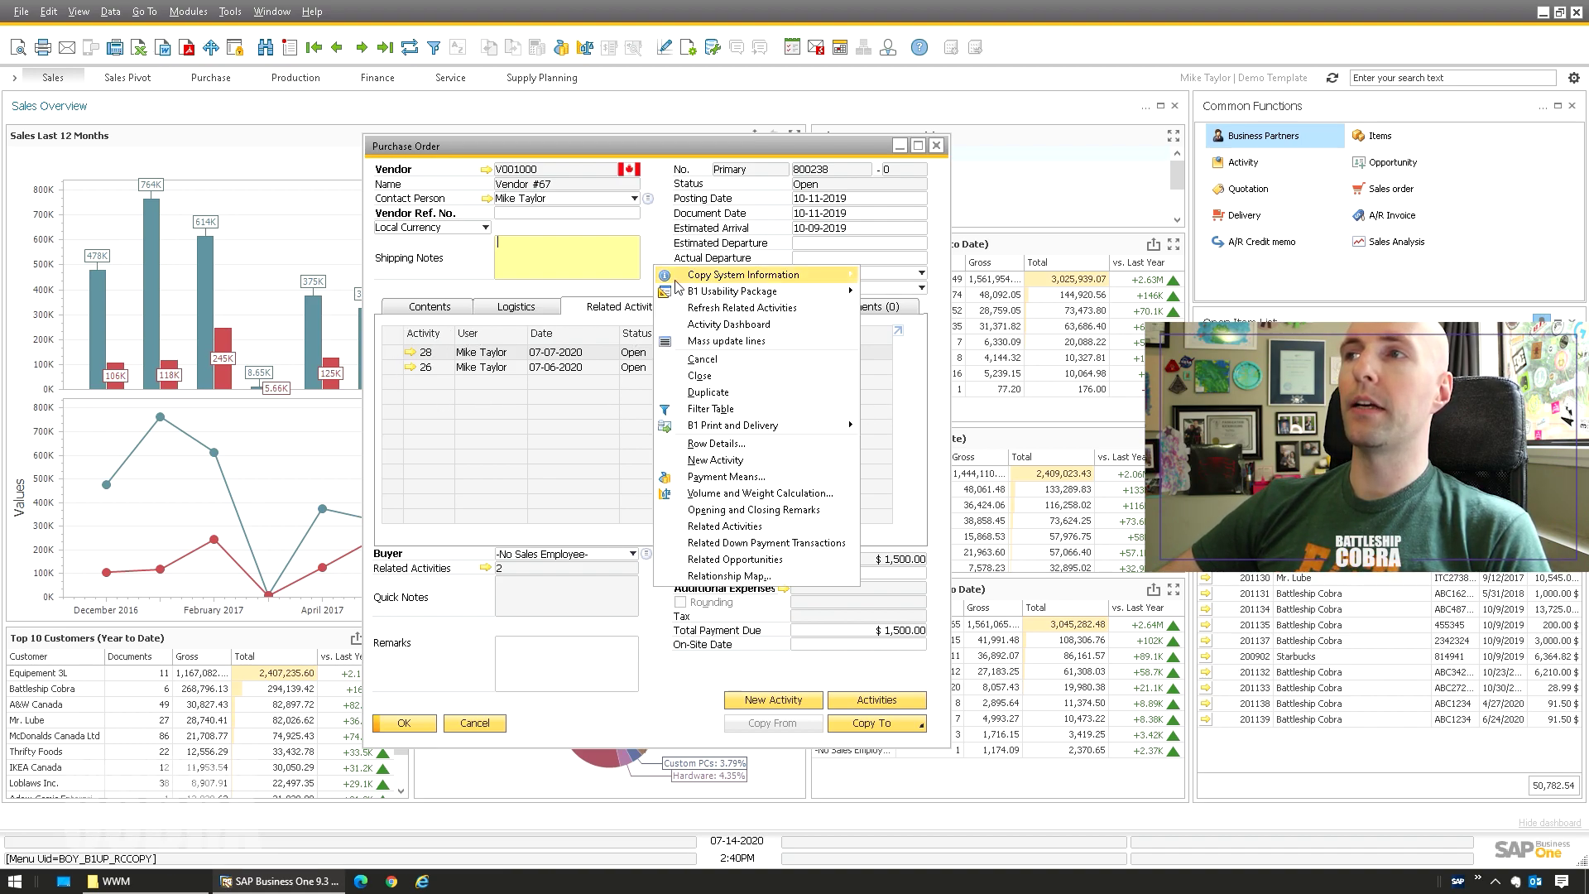
mouse_move(698, 295)
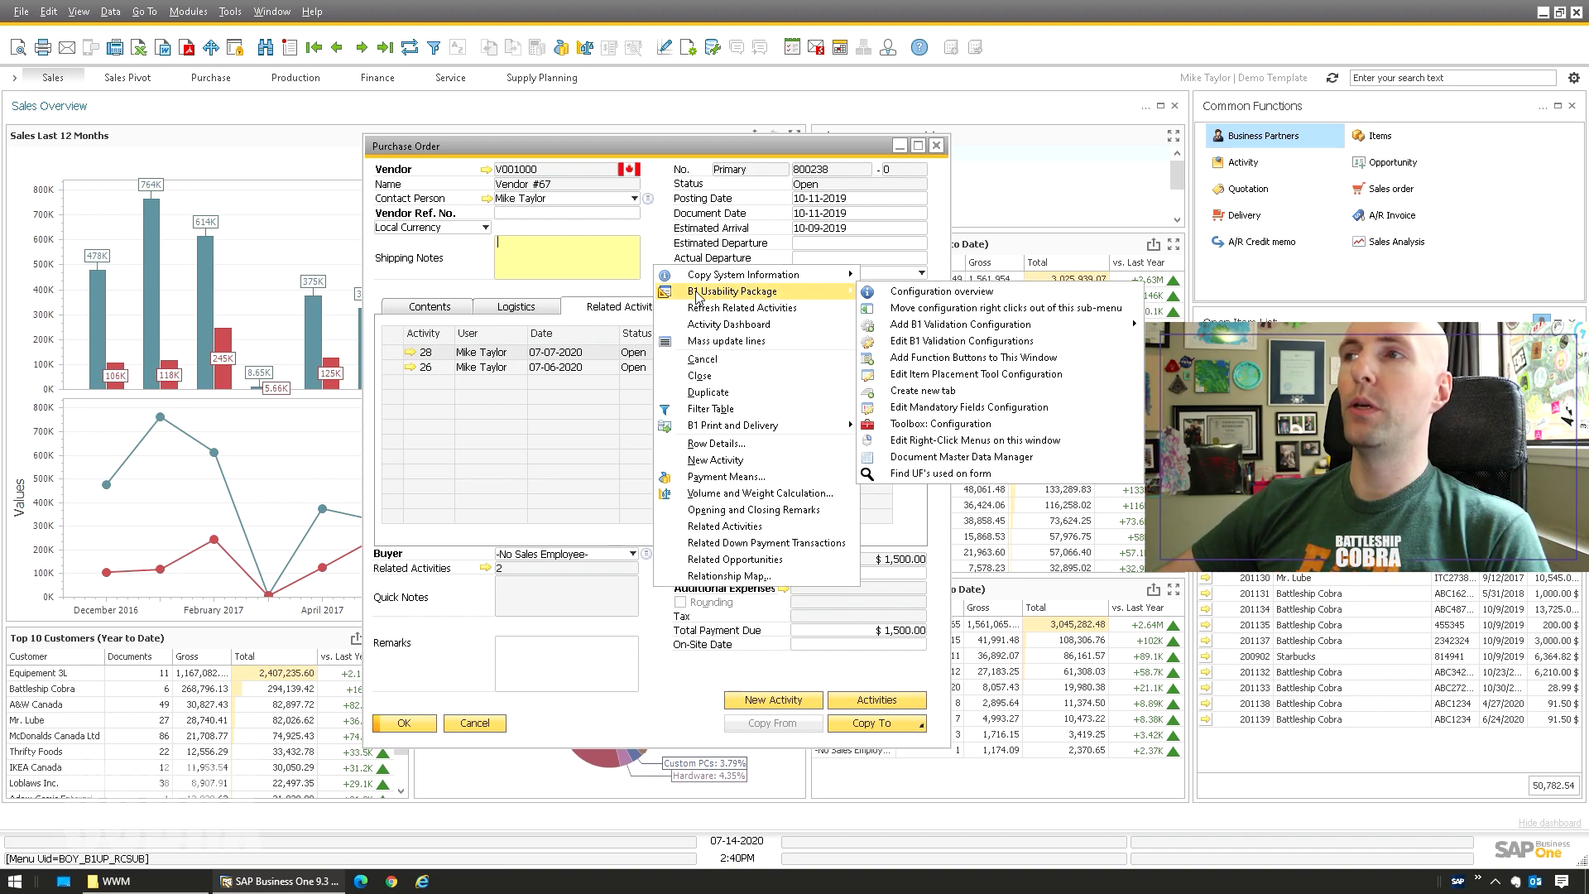
click(930, 376)
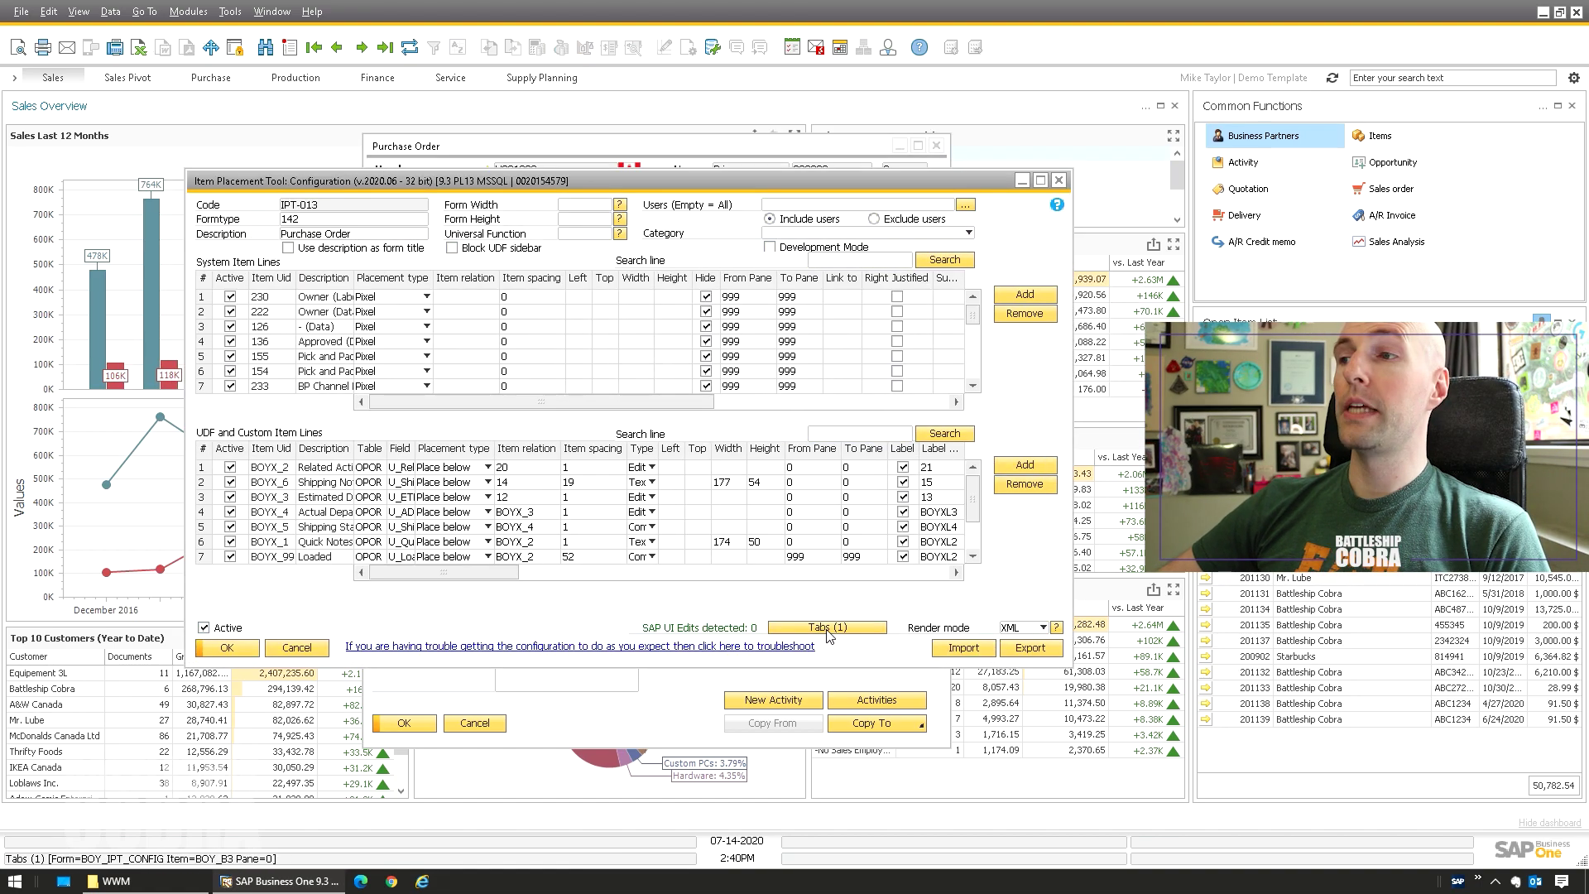
click(827, 628)
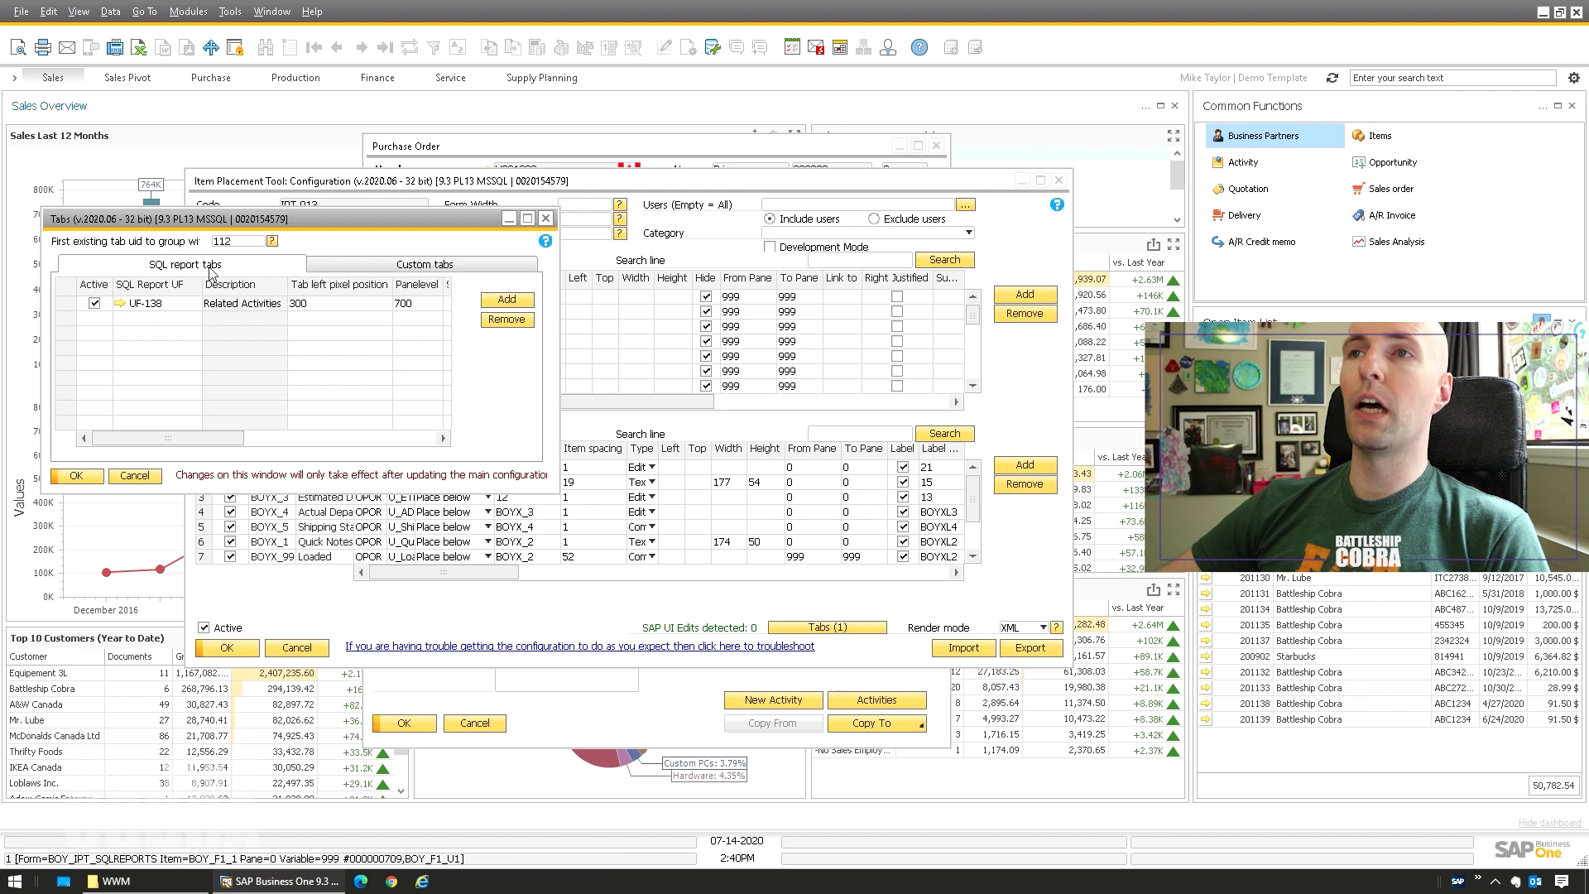
click(156, 306)
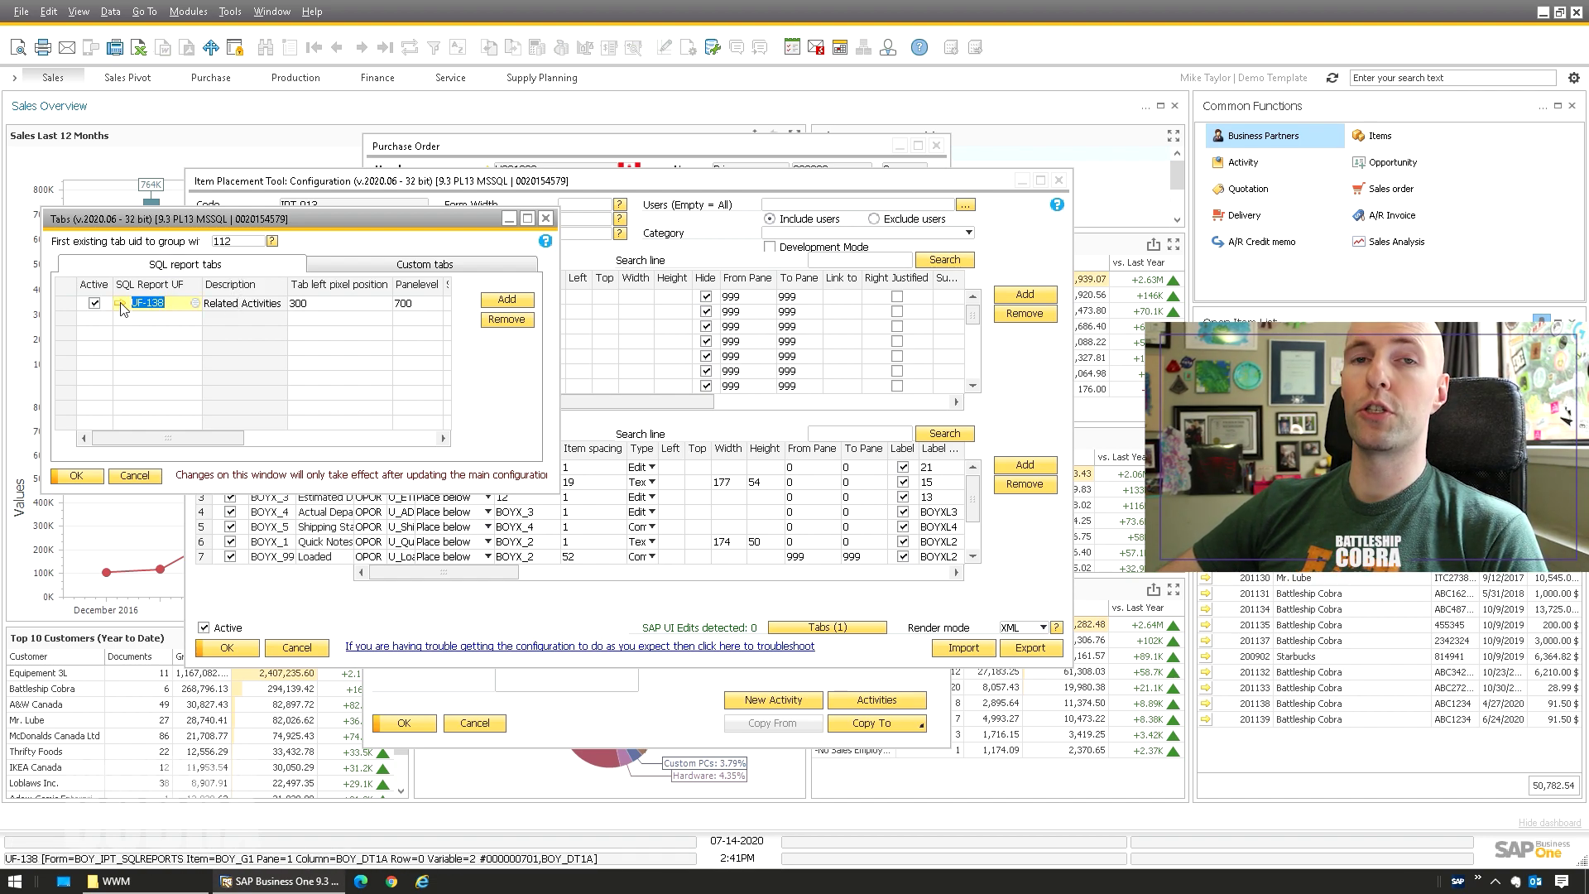
click(121, 304)
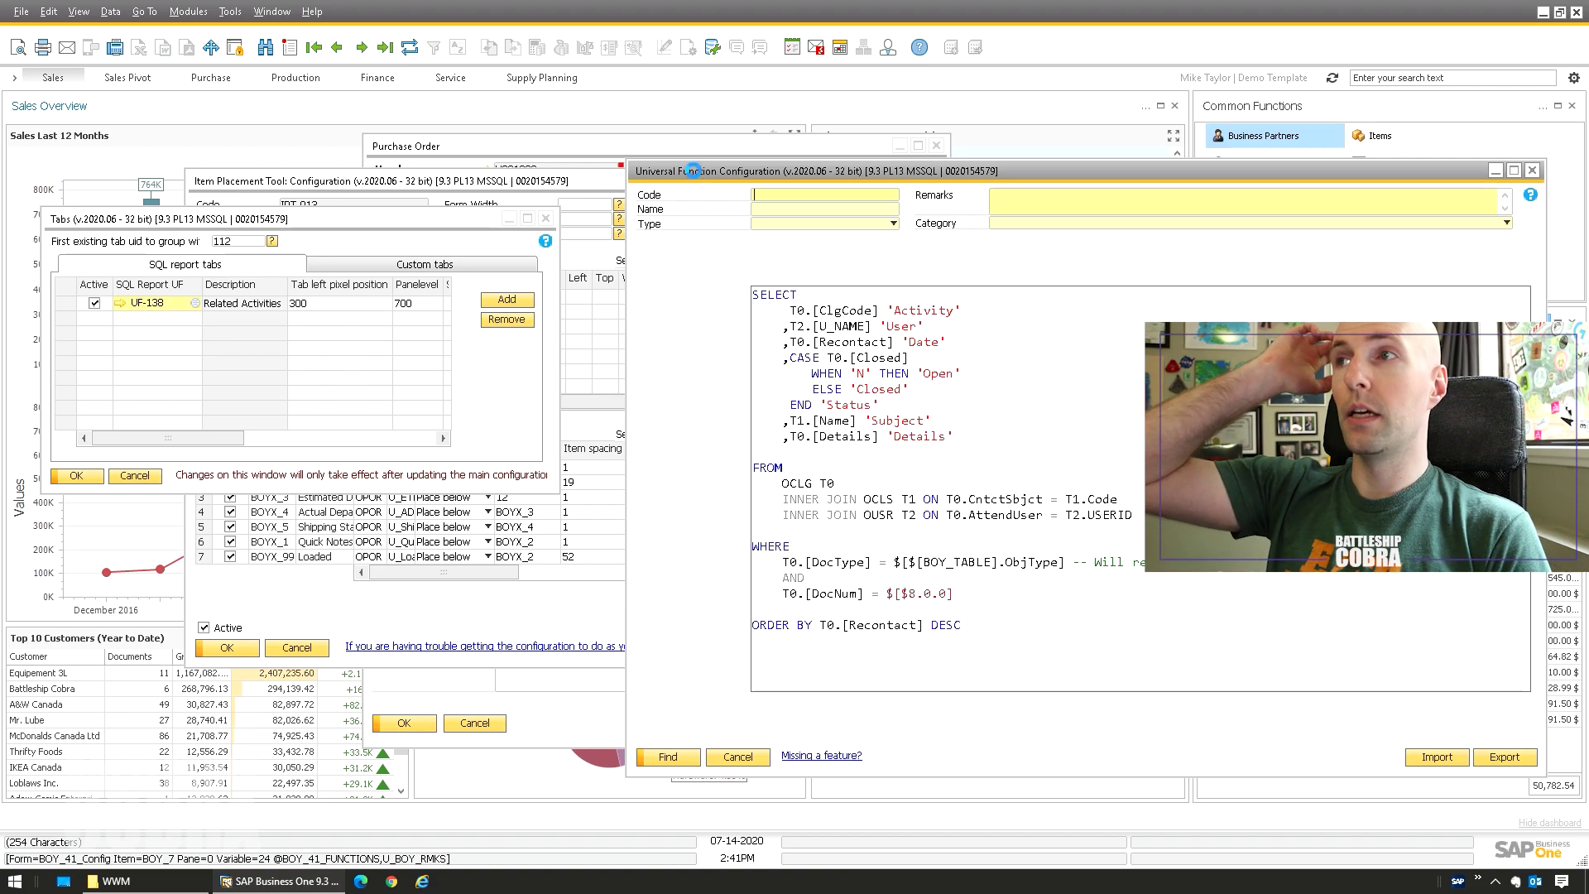
Review the UF-138 query, cancel an attempted Import, and close the Universal Function window.
drag(695, 175, 133, 164)
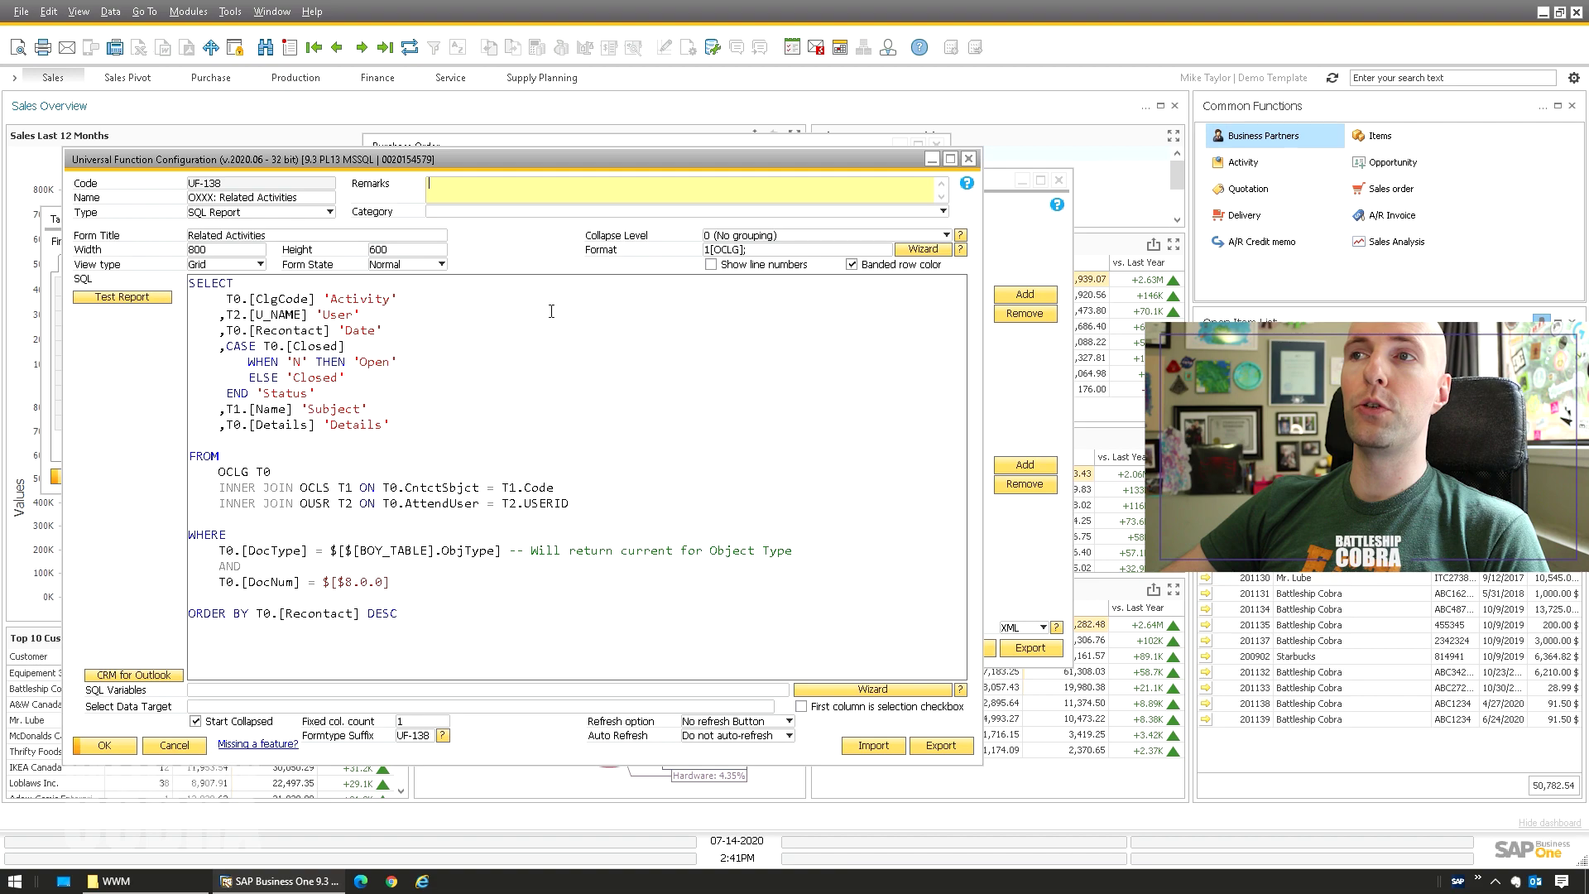
click(869, 750)
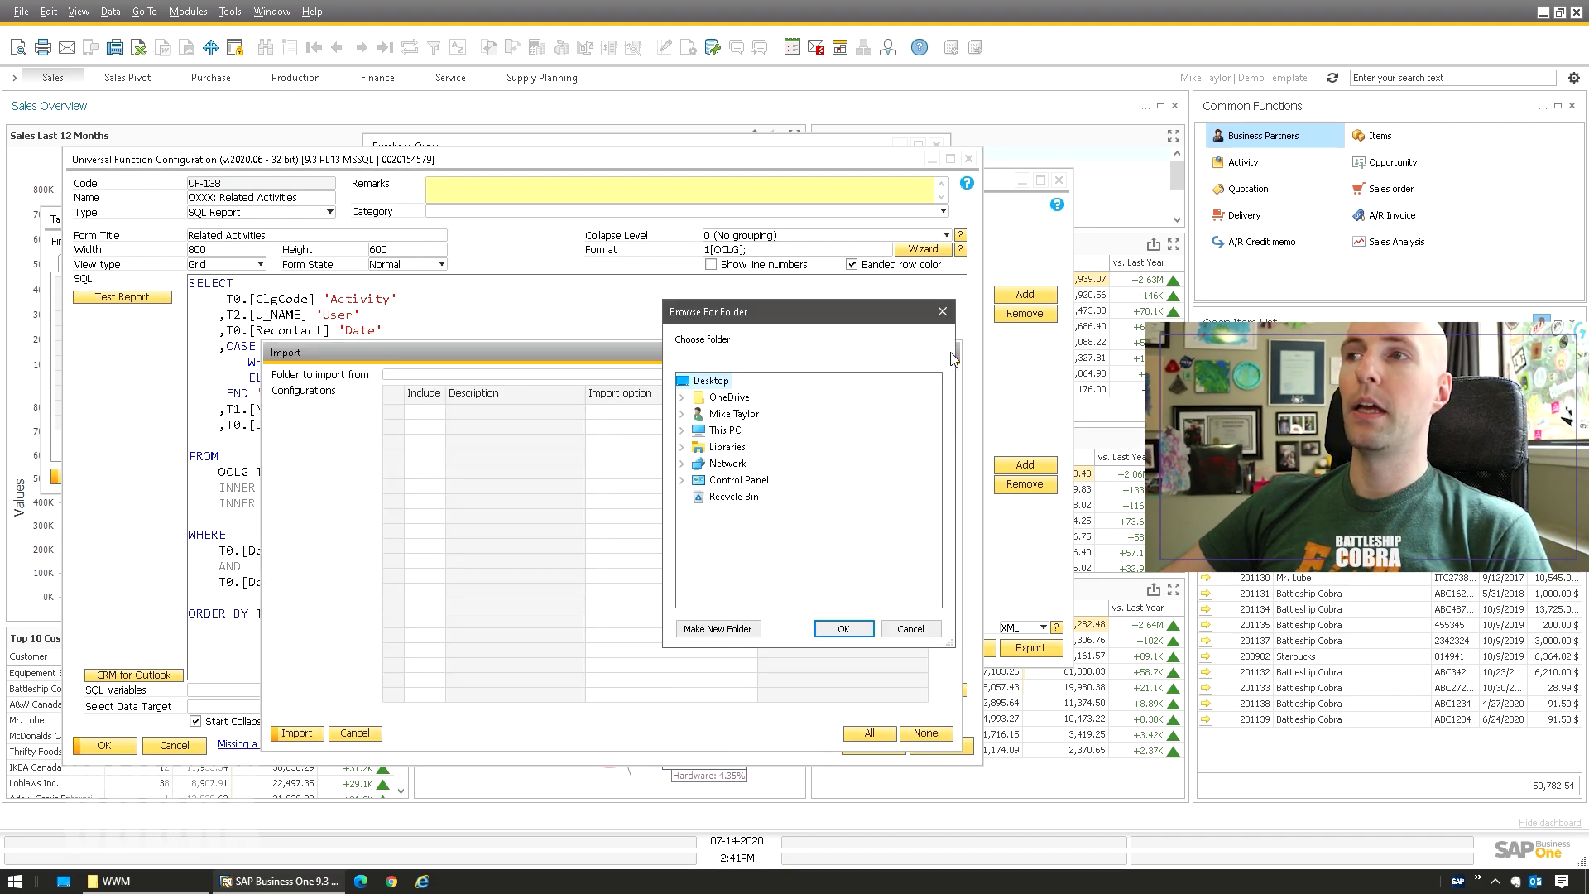
click(898, 631)
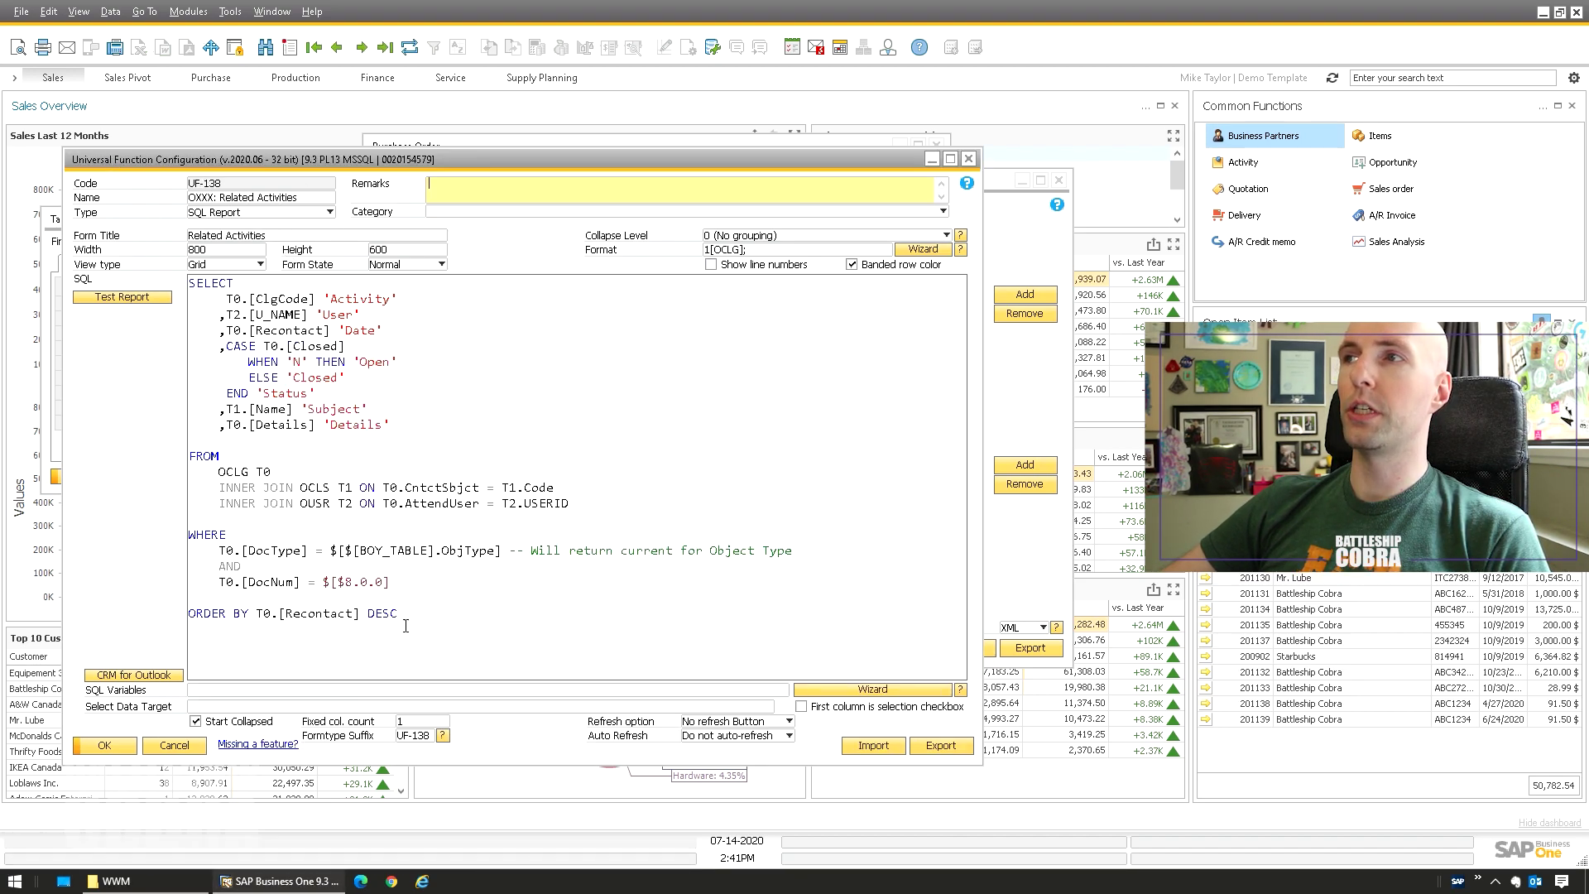
click(195, 746)
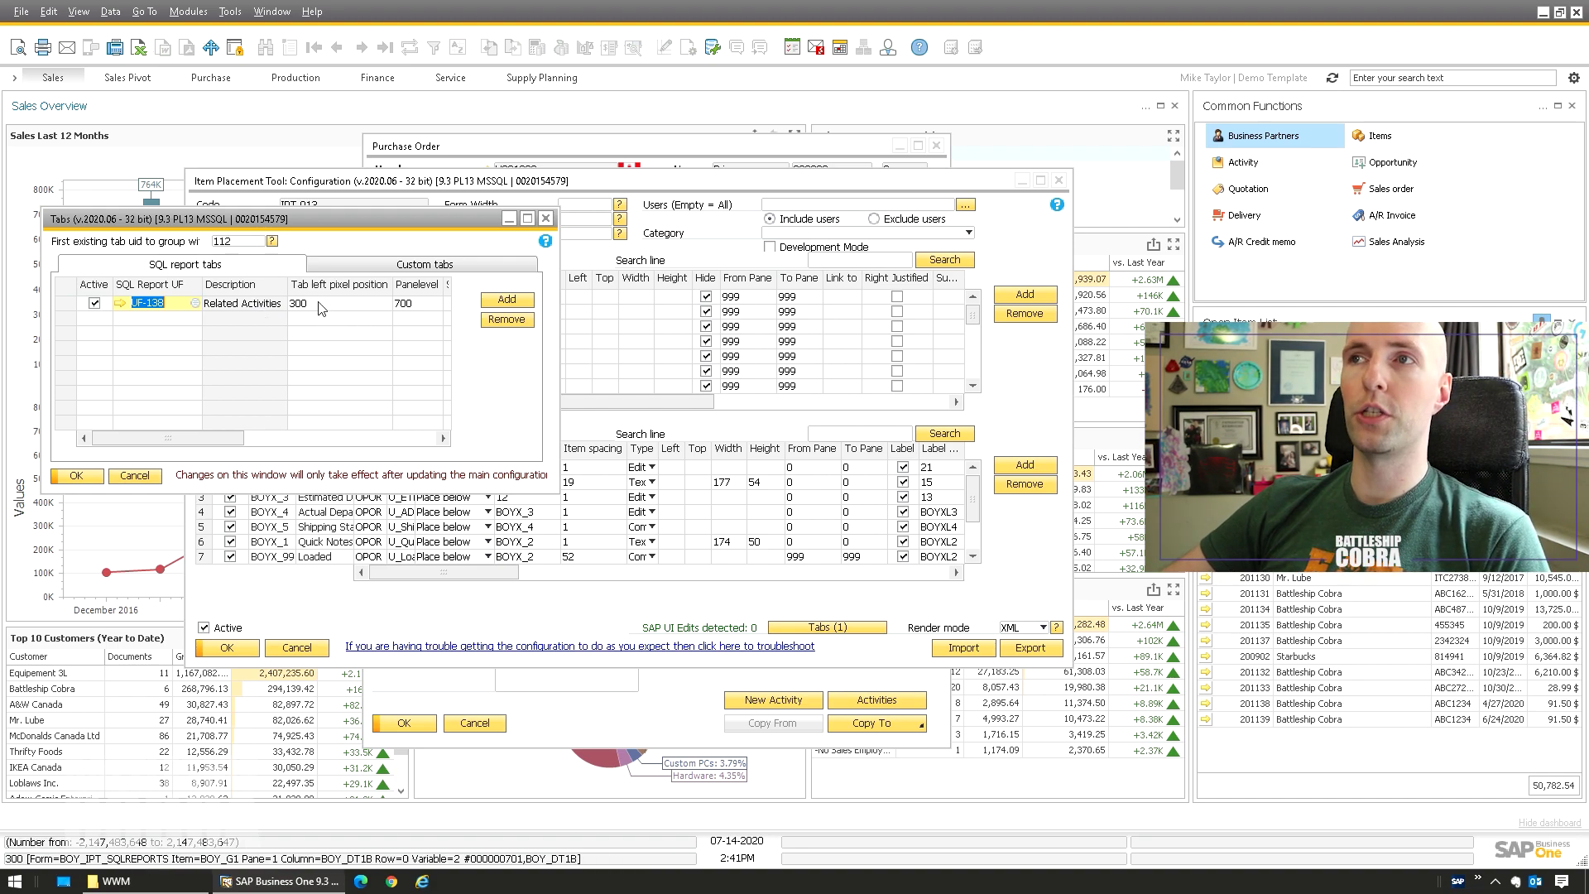
Review the UF-138 tab settings (left pixel position 300) and close the Tabs window without saving.
click(358, 303)
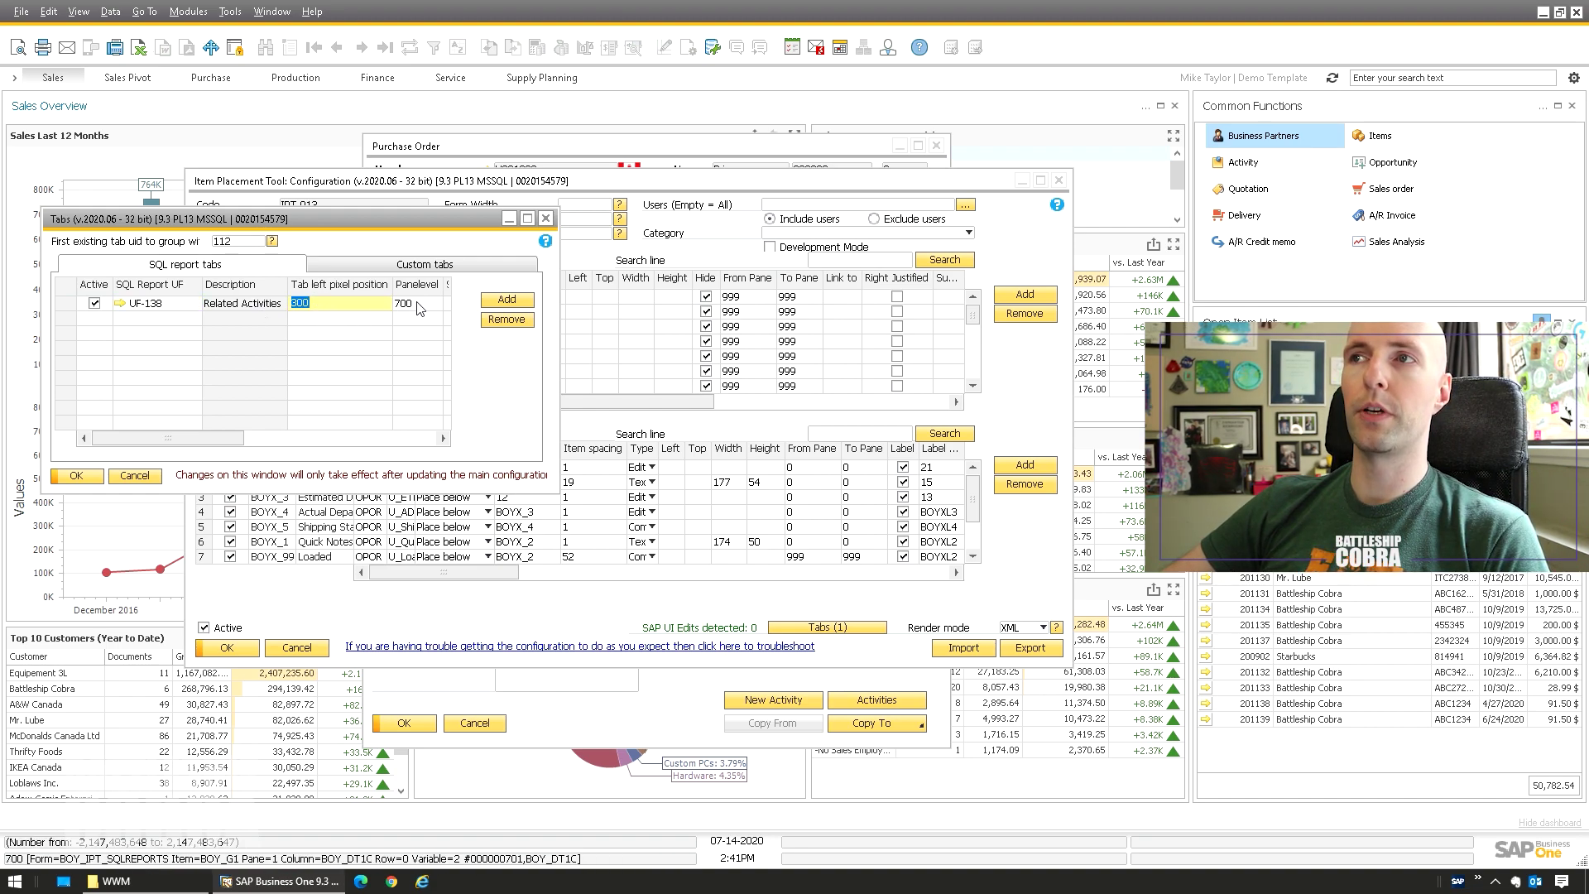
click(137, 476)
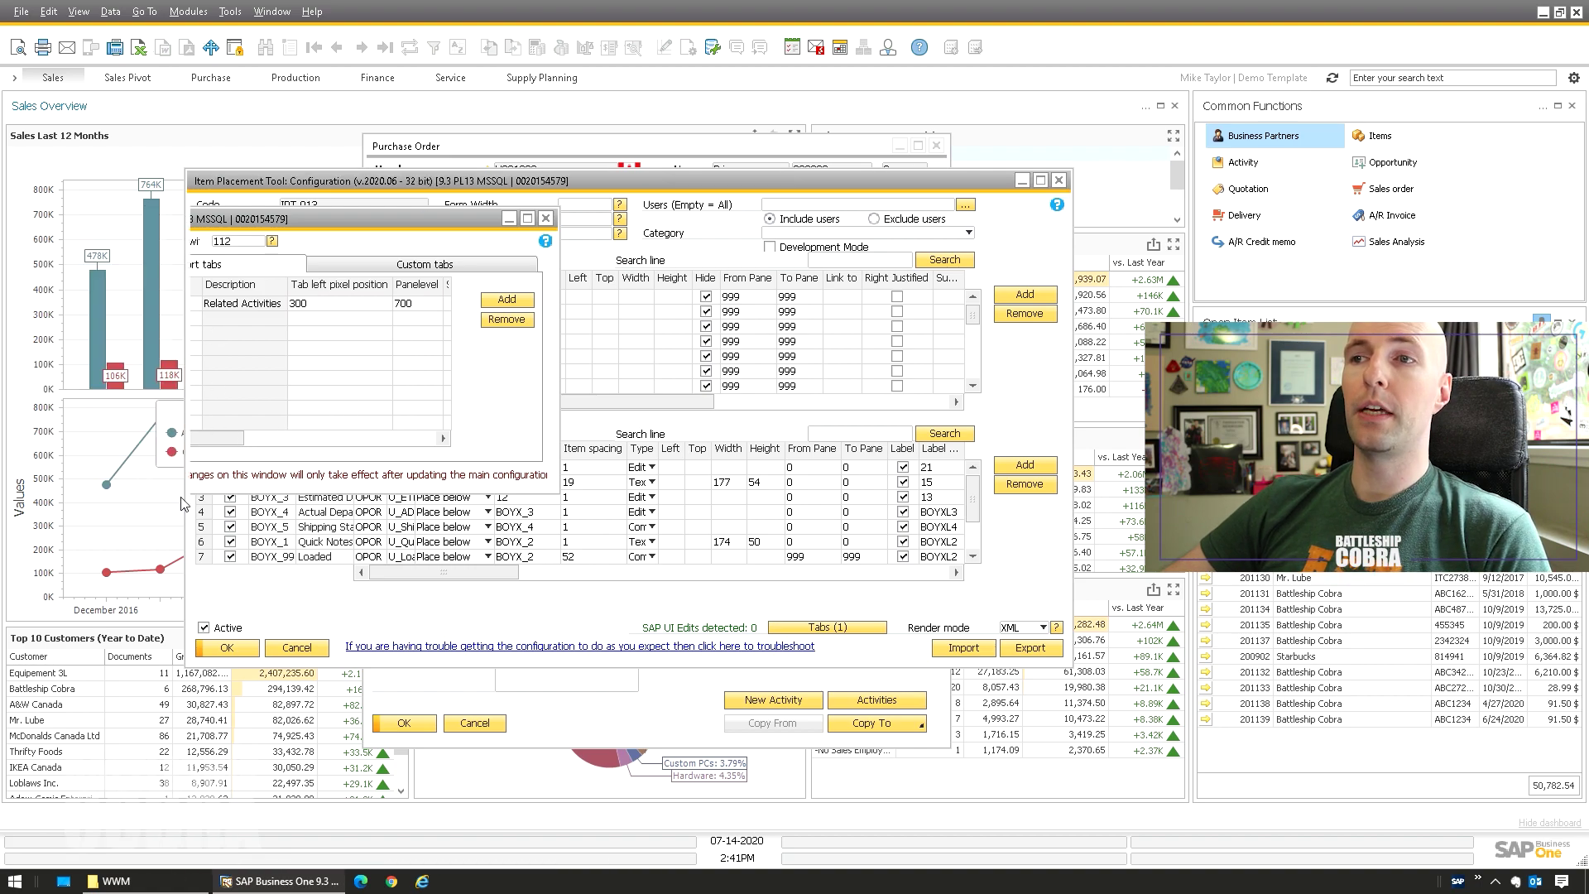
click(845, 629)
drag(273, 474, 417, 474)
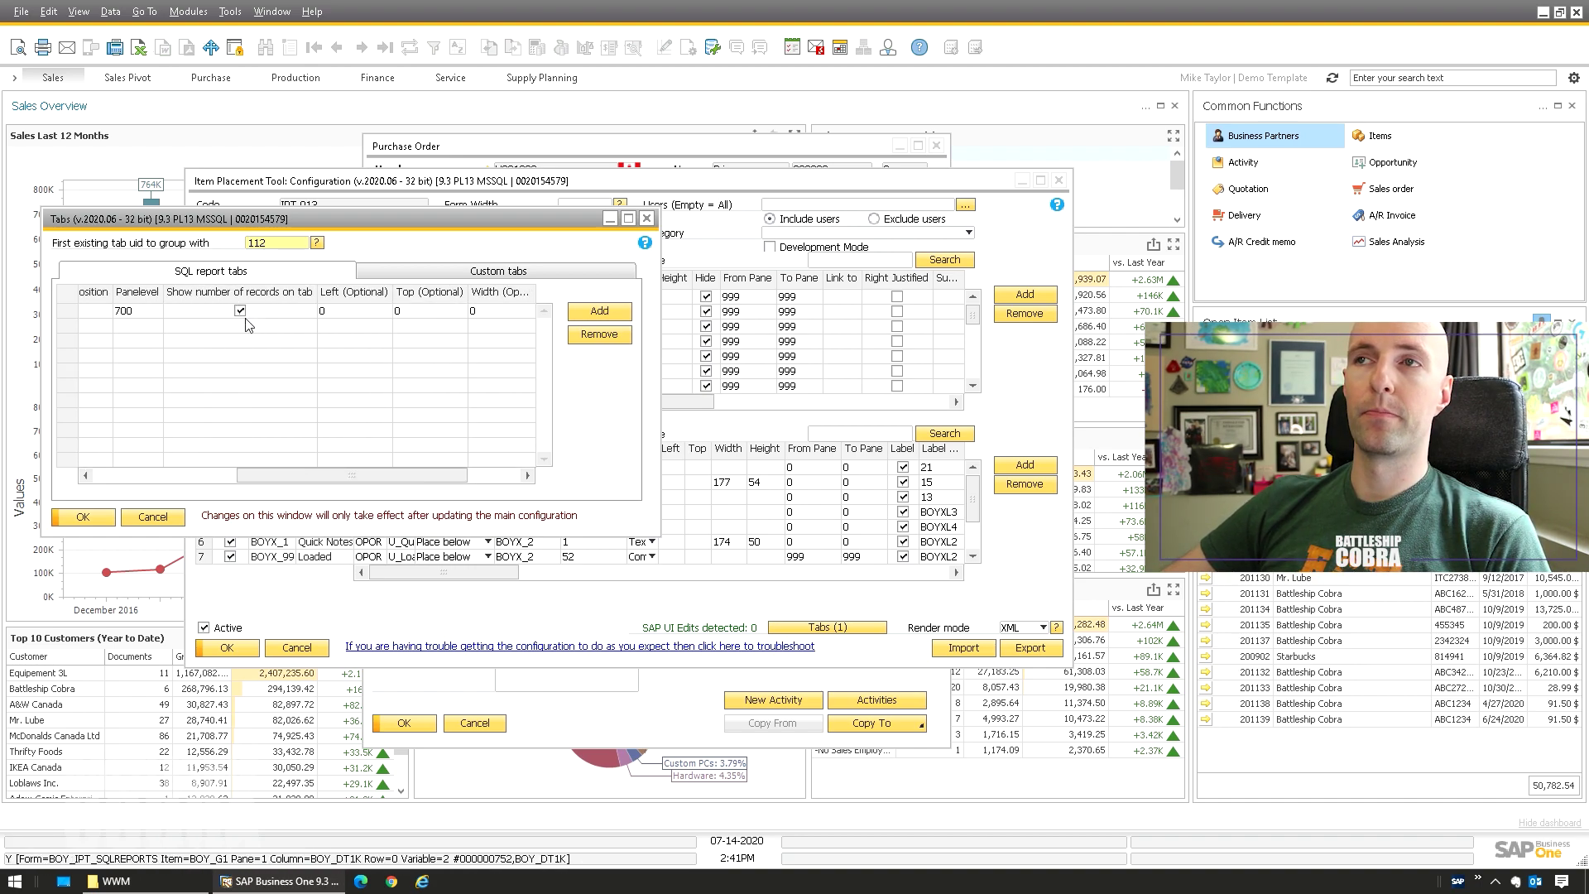
click(153, 517)
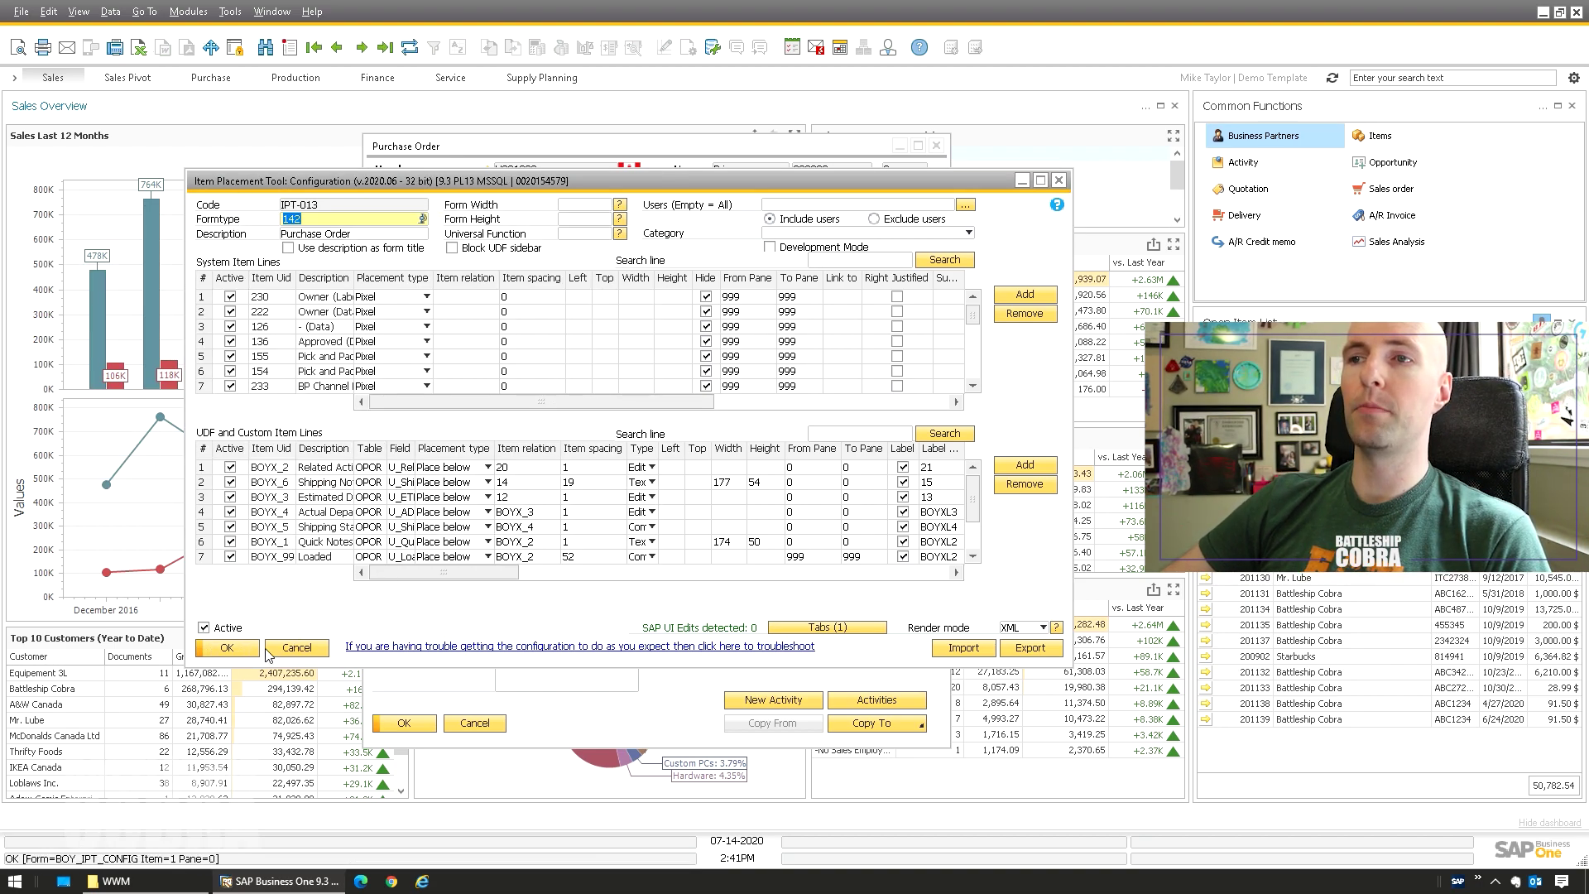
Return to order 800238's Related Activities tab and run Refresh Related Activities for activities 28 and 26.
click(298, 649)
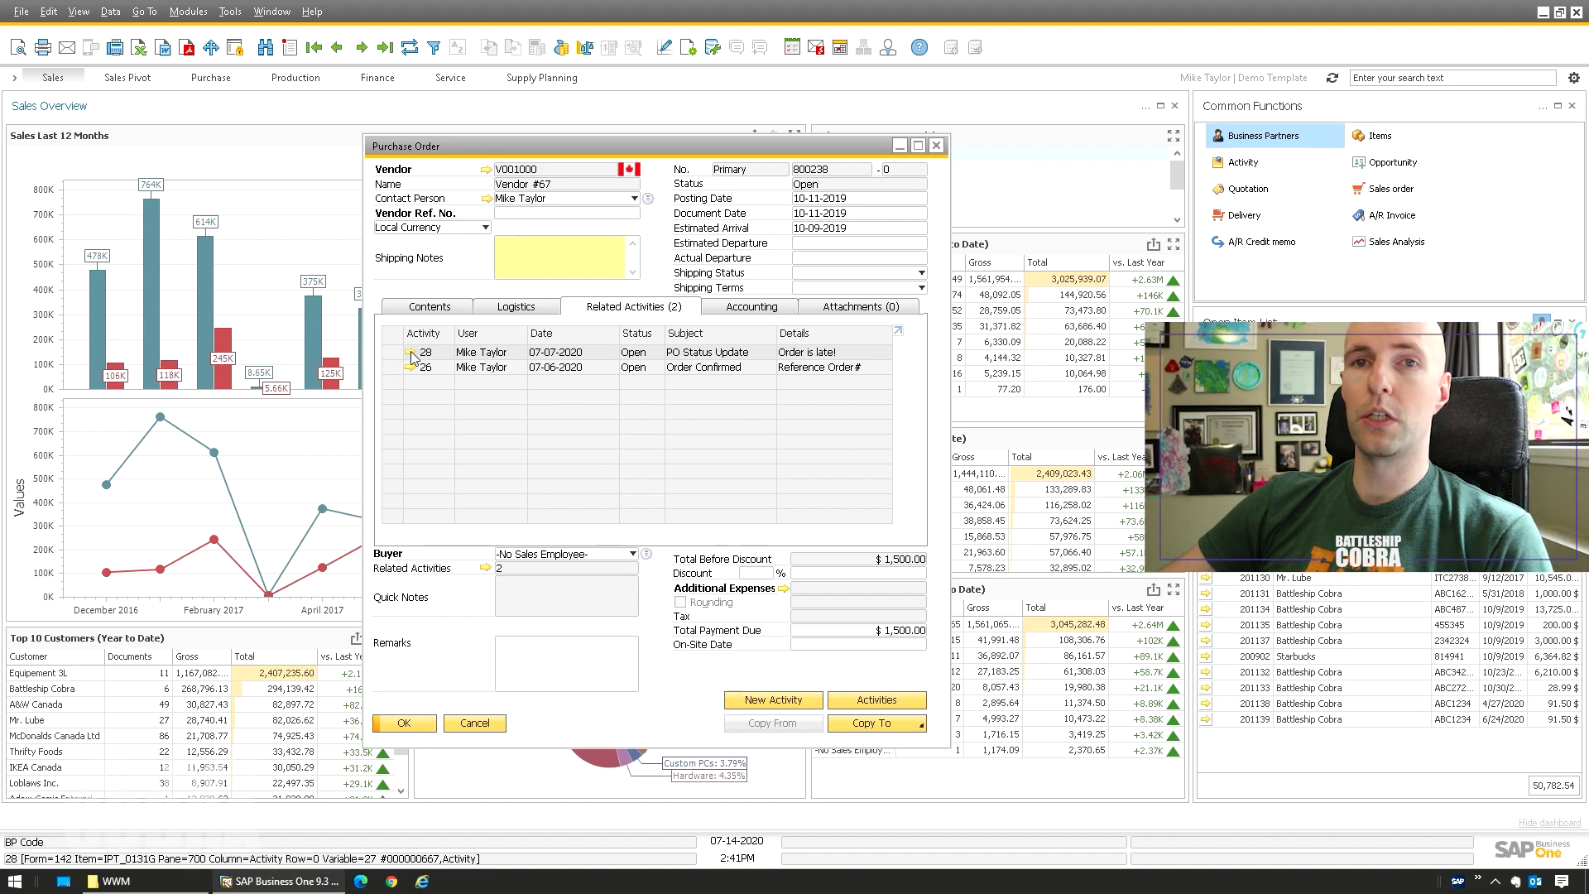
click(430, 307)
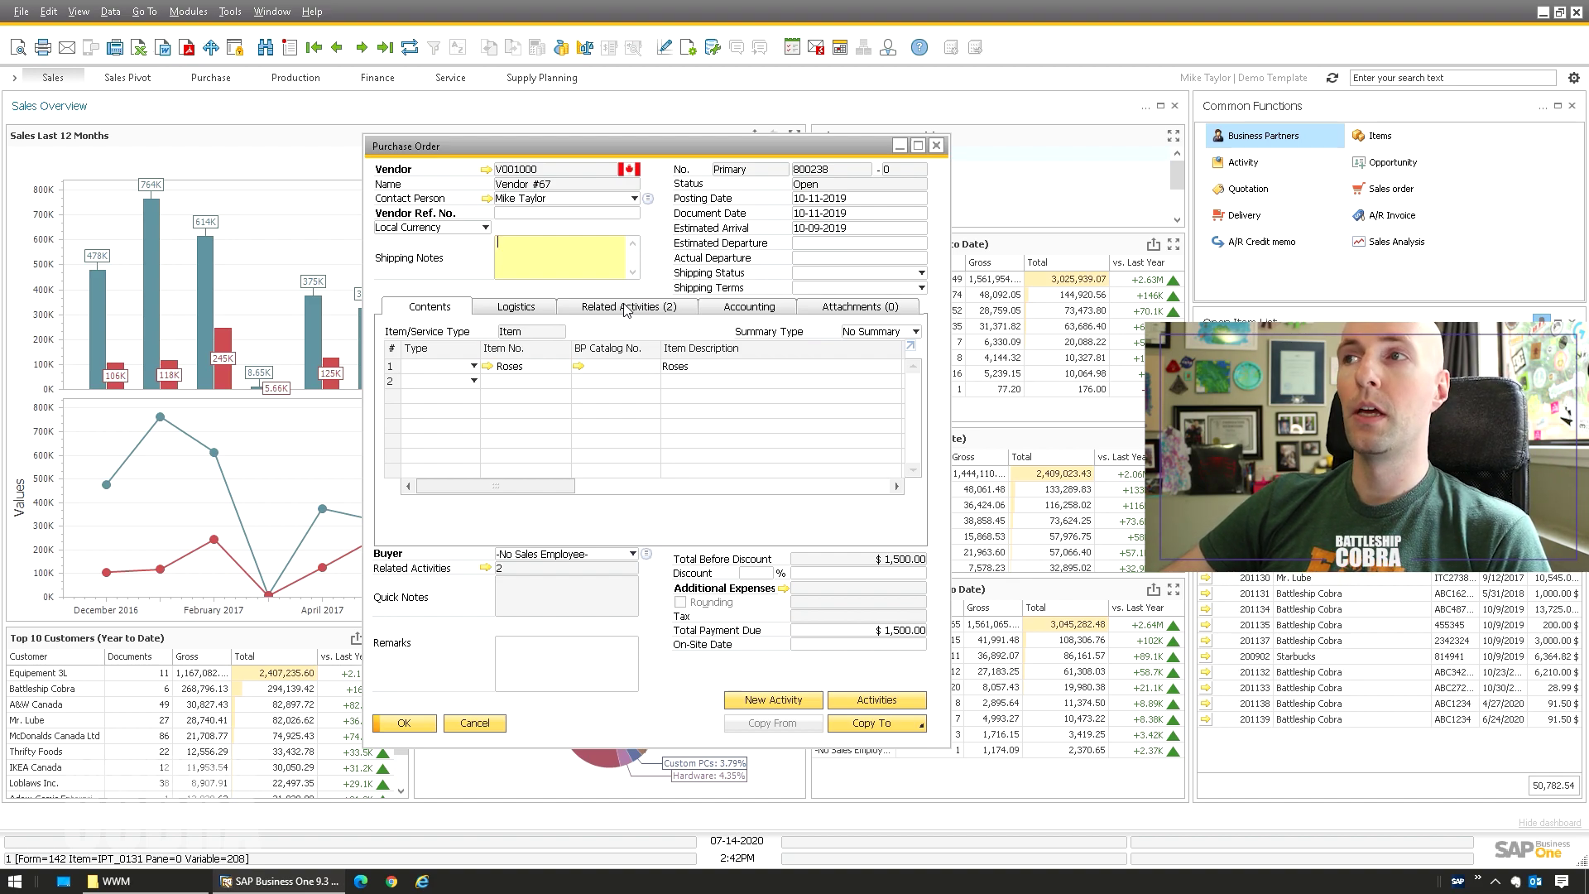
click(625, 308)
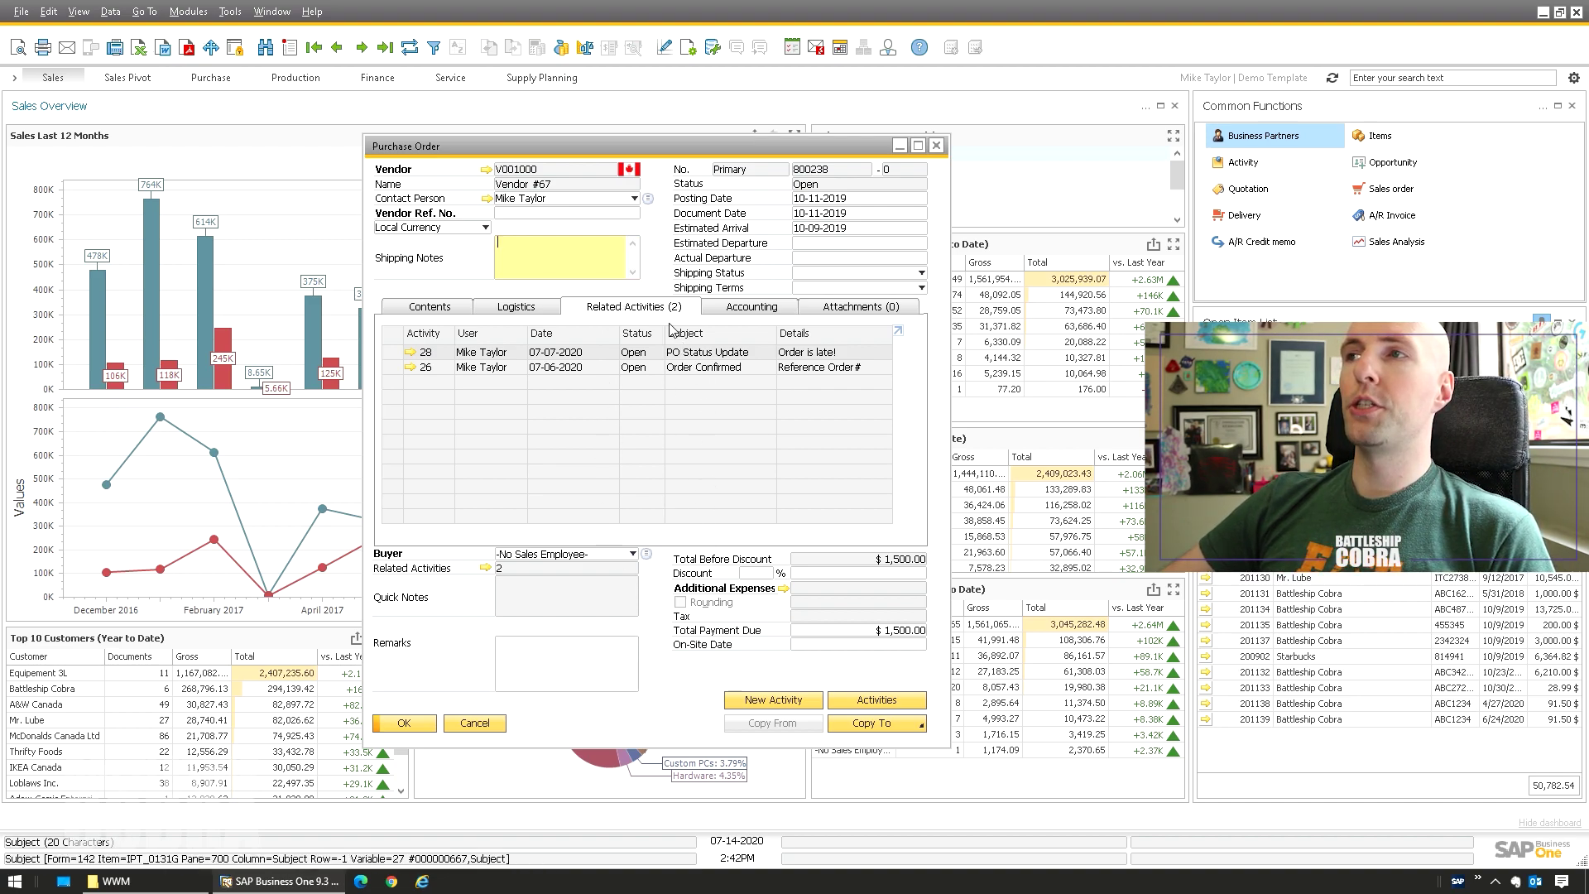
right_click(658, 281)
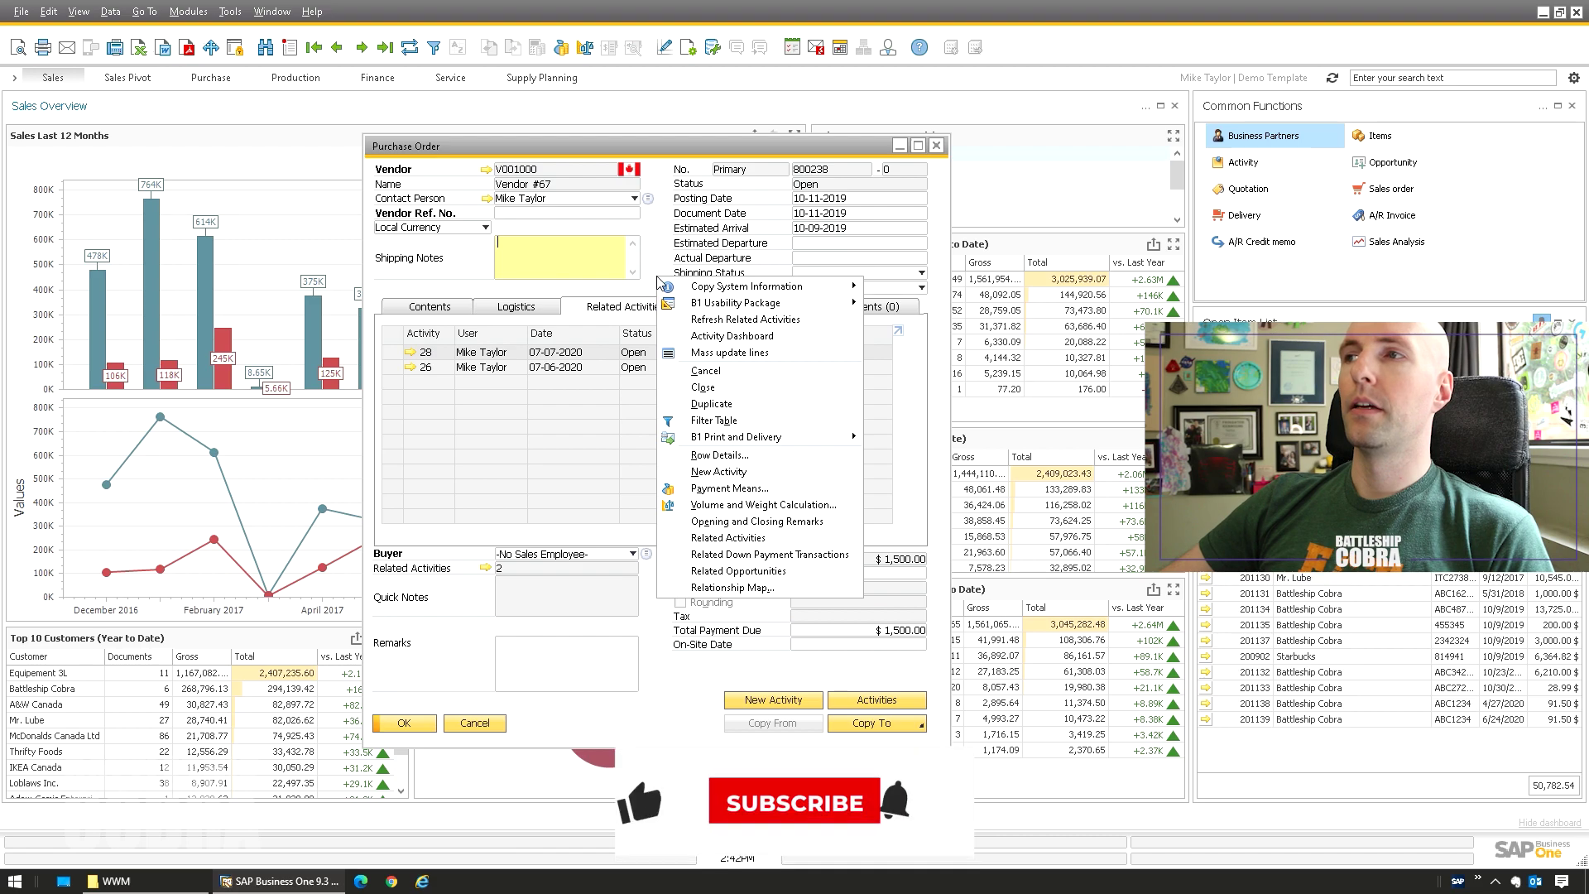
click(731, 322)
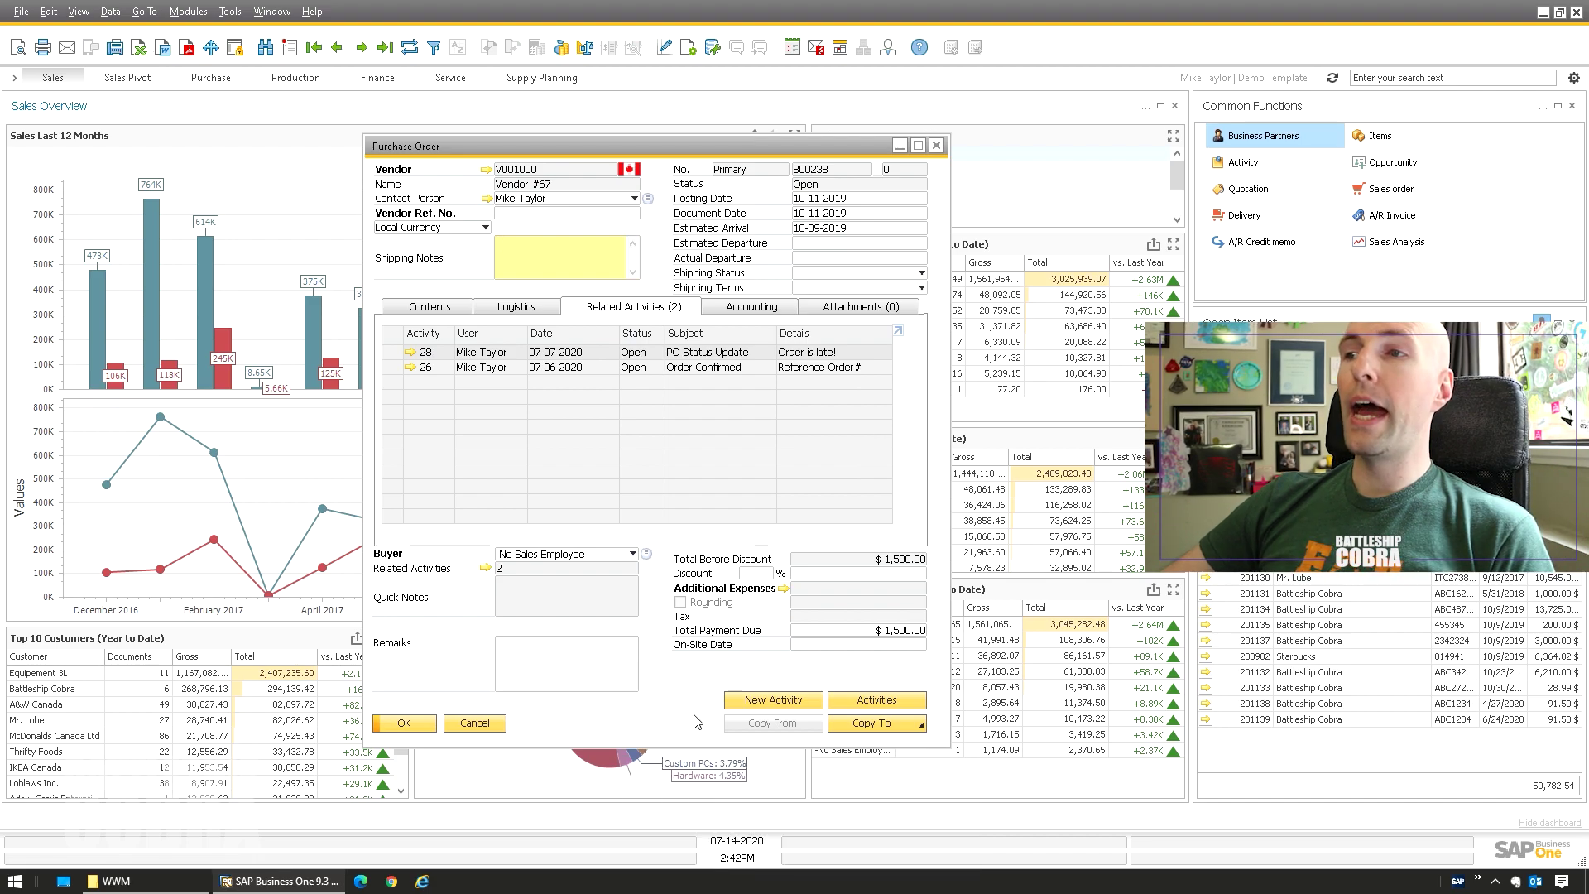
click(768, 703)
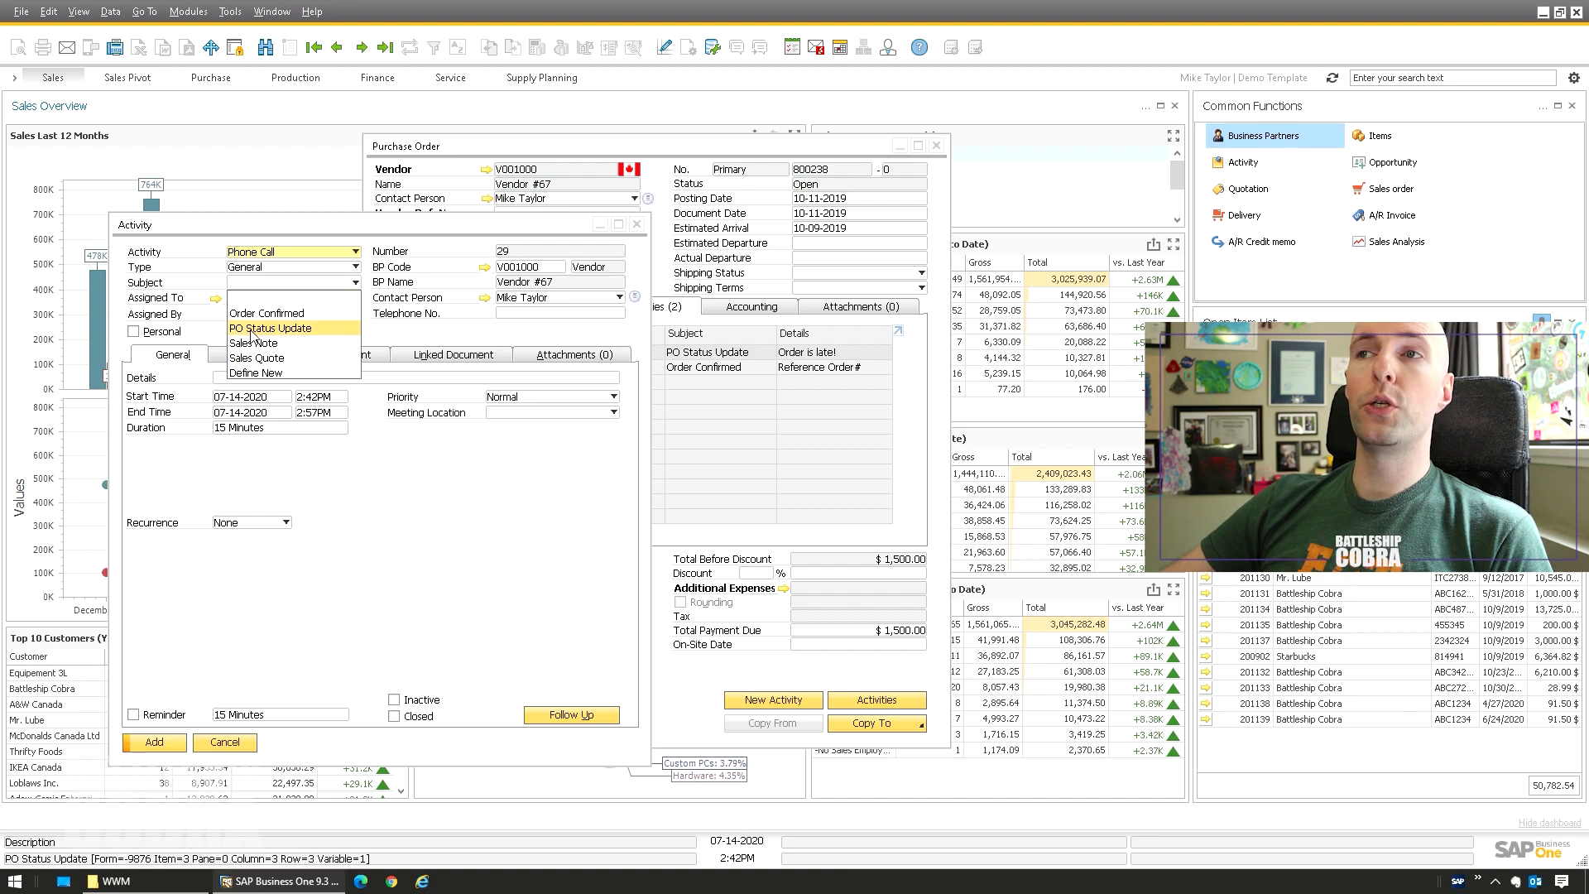
click(282, 328)
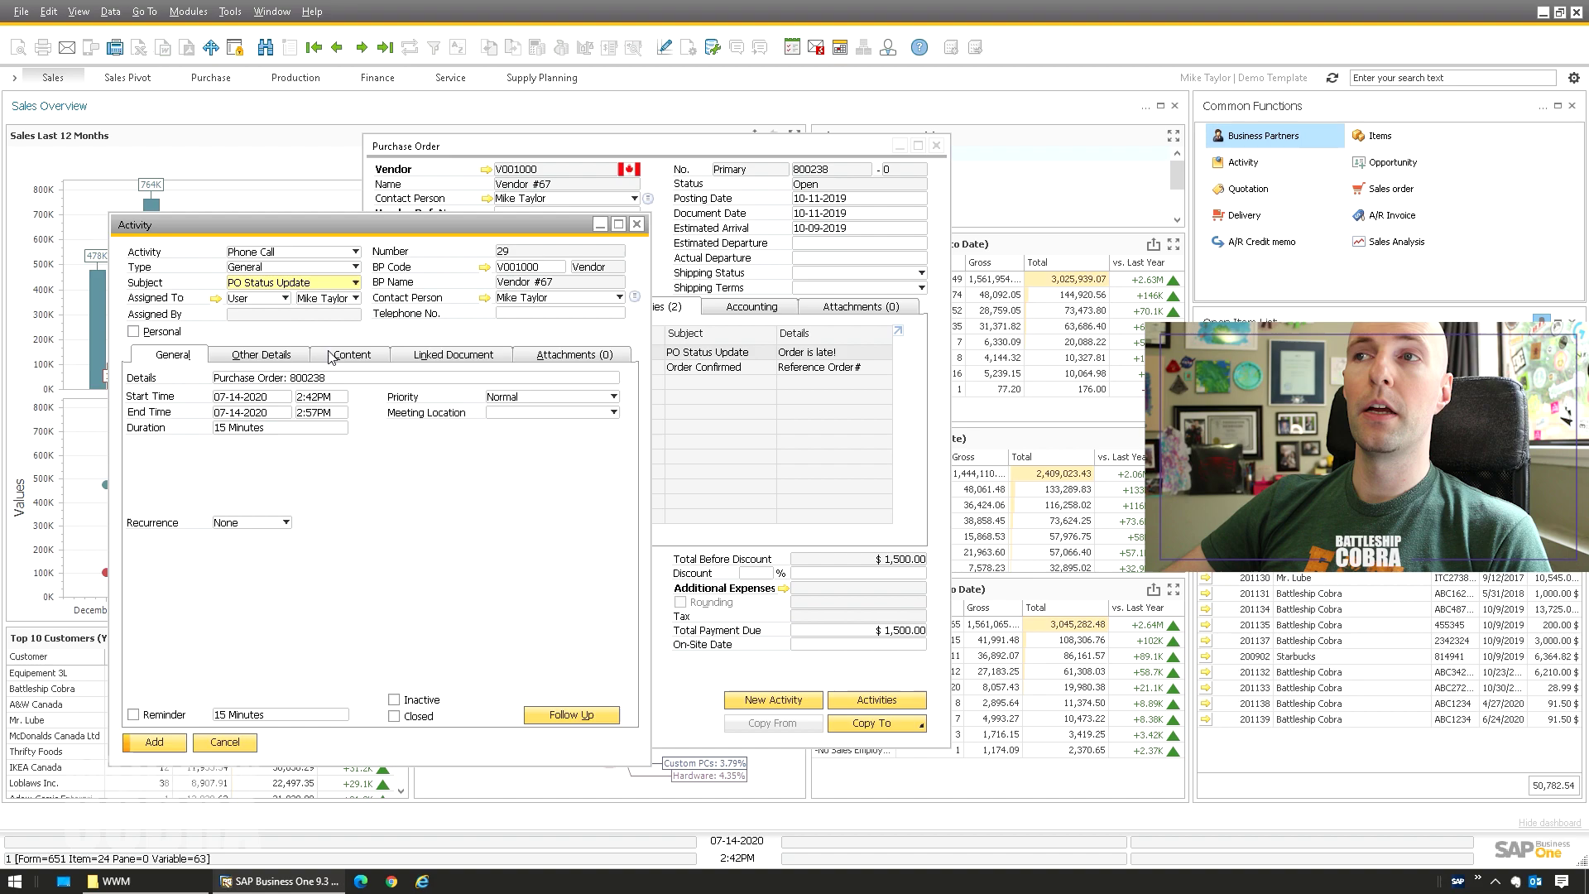
click(354, 358)
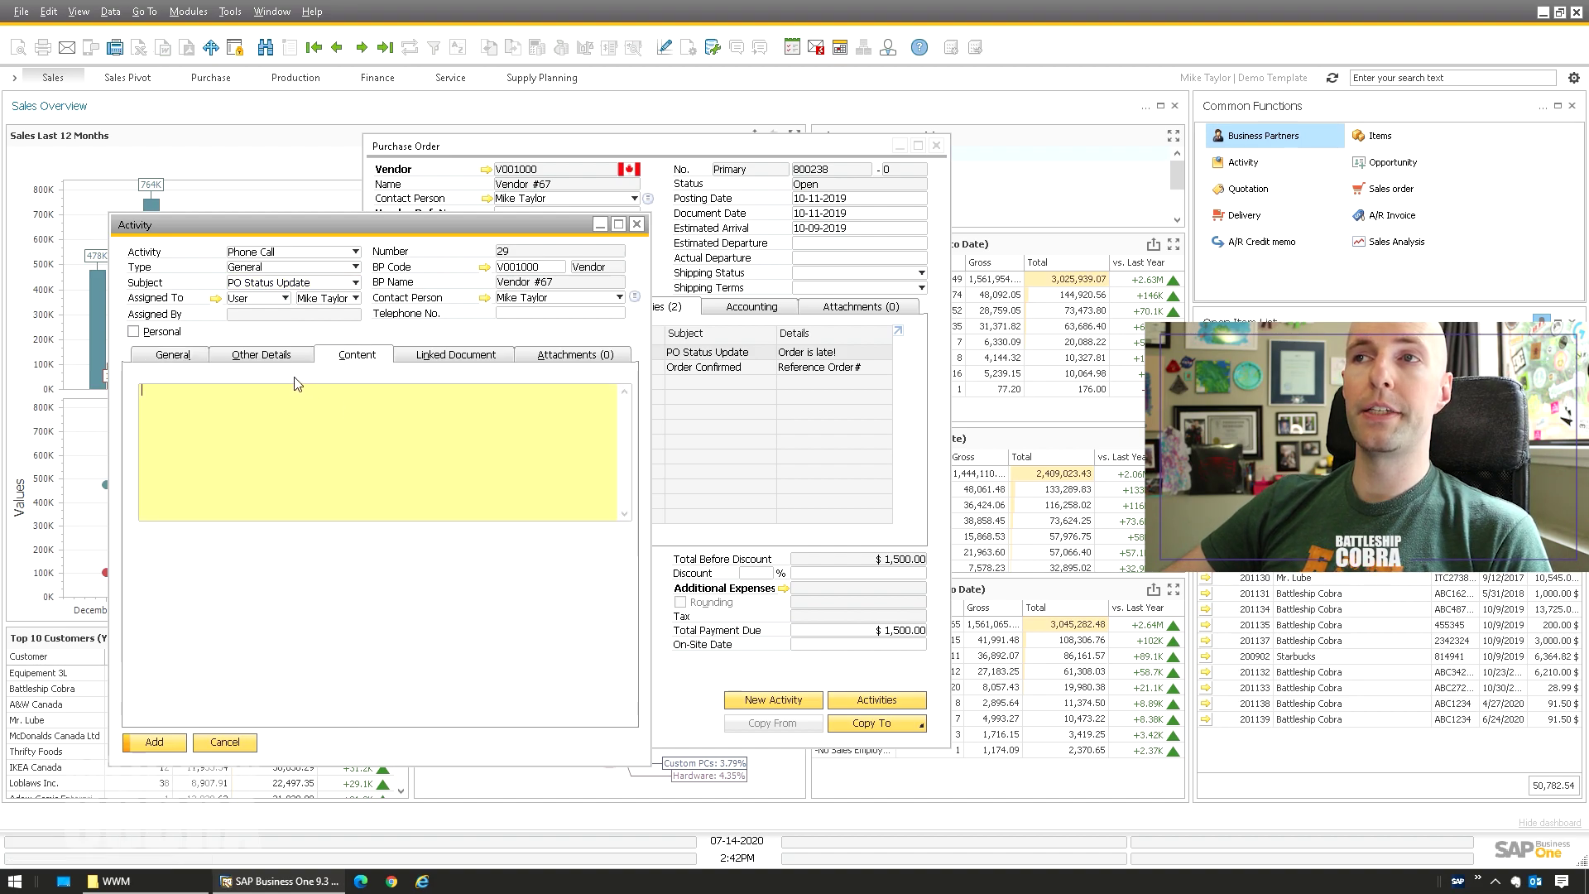
click(444, 358)
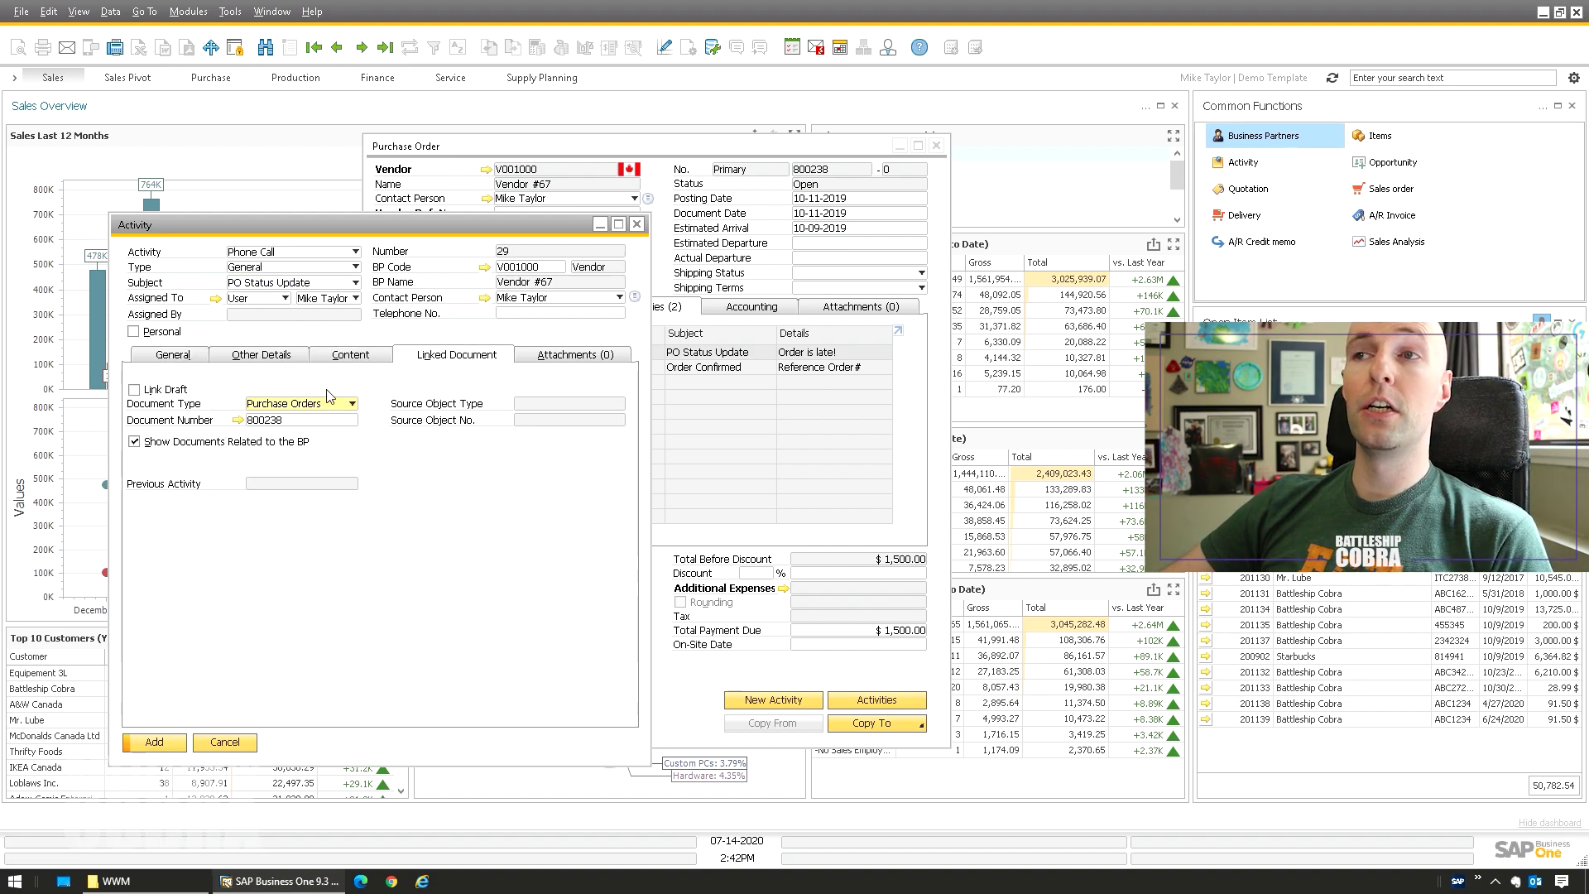
click(182, 359)
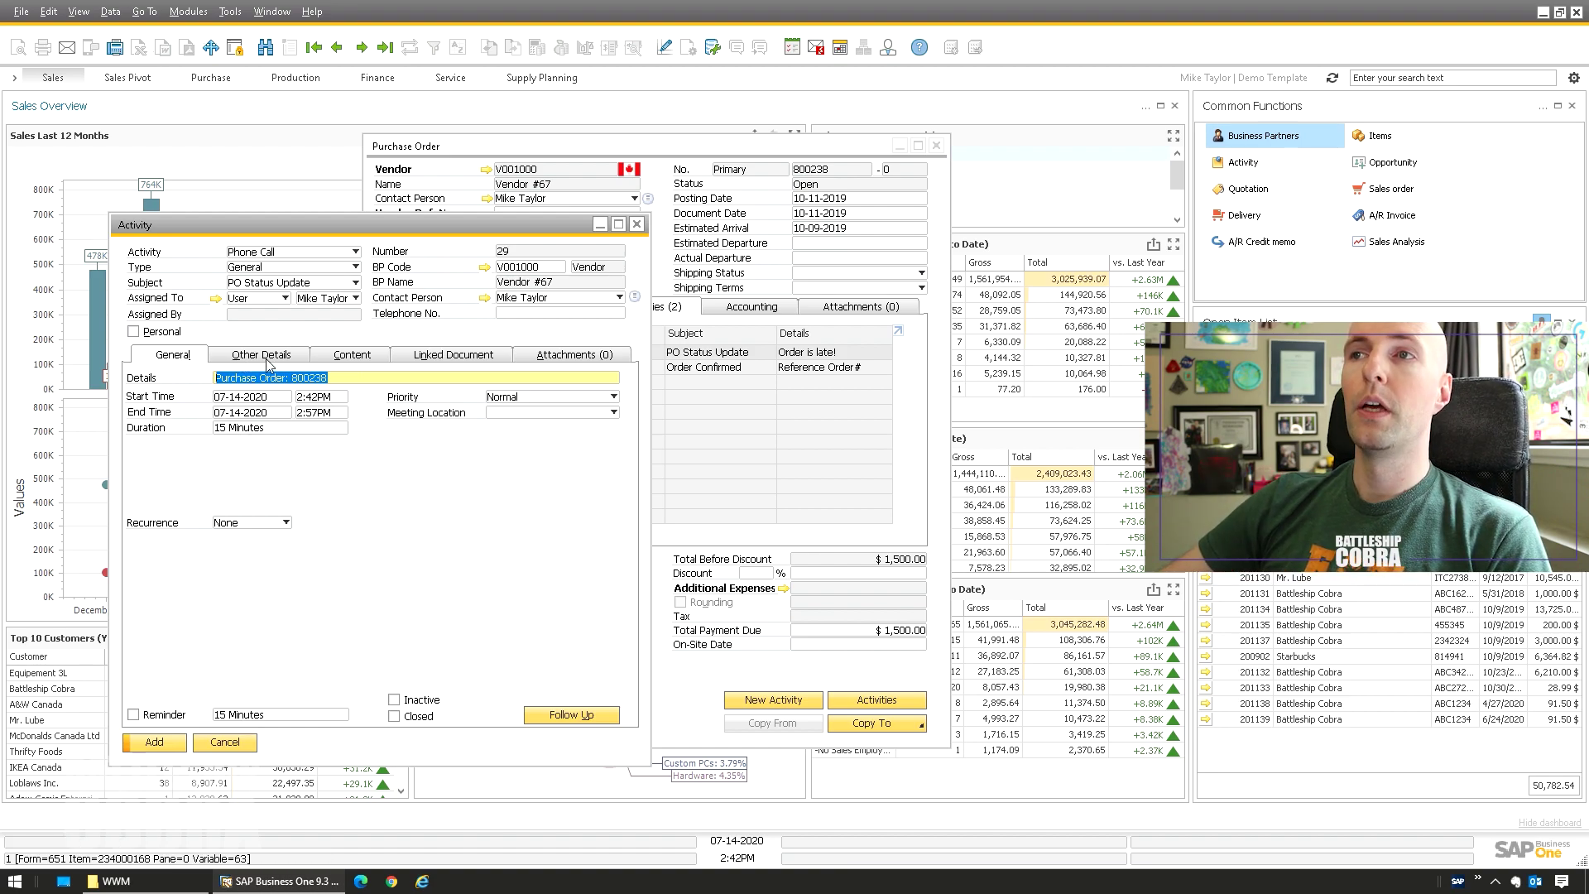
click(351, 354)
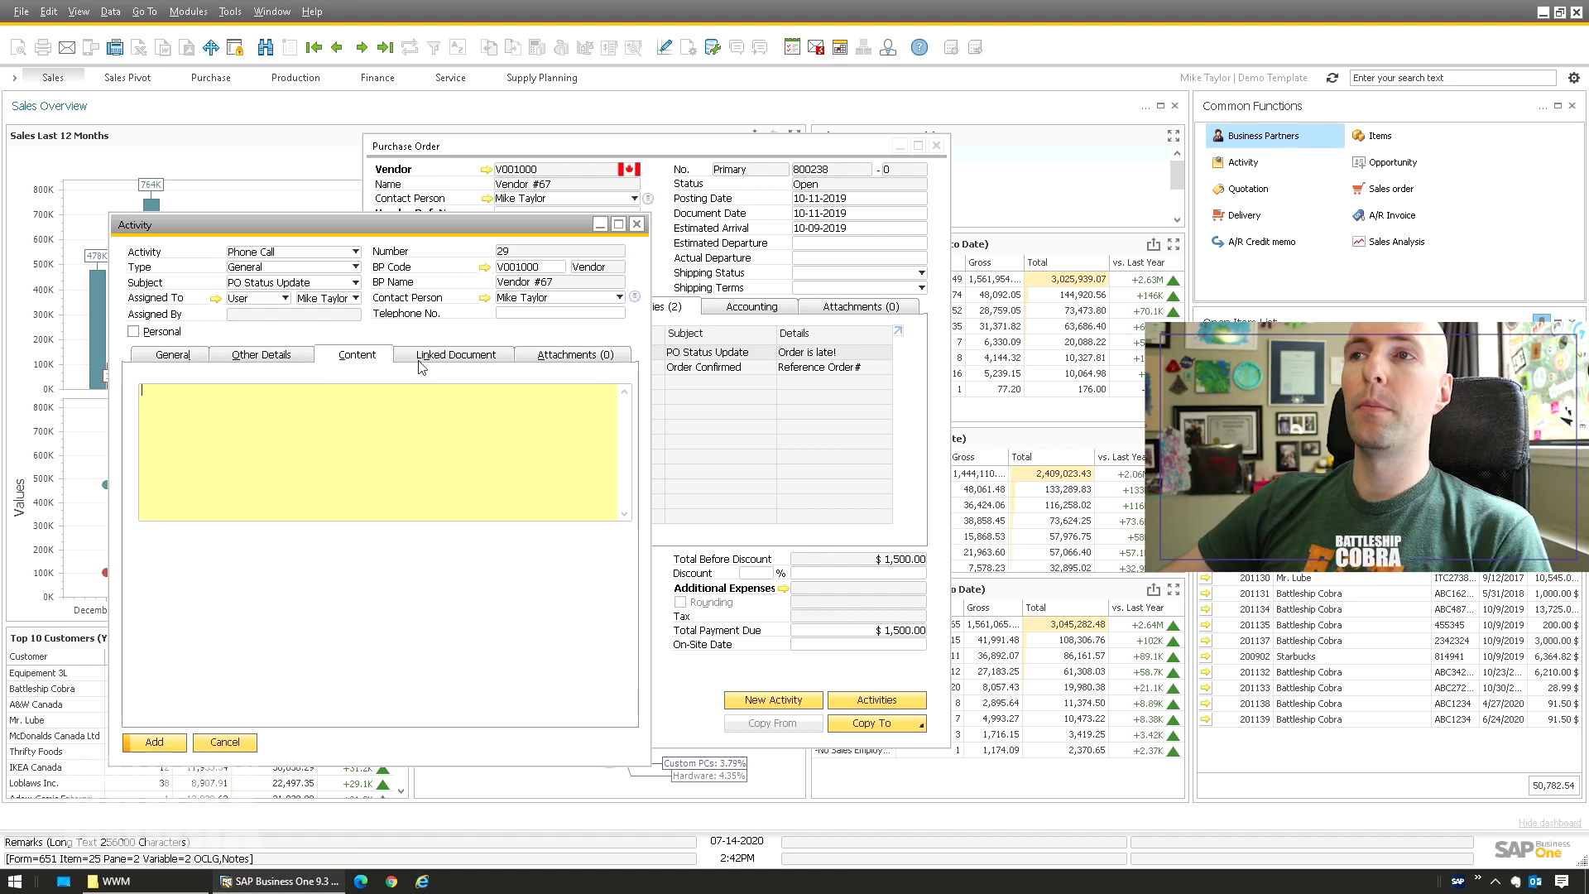
click(220, 742)
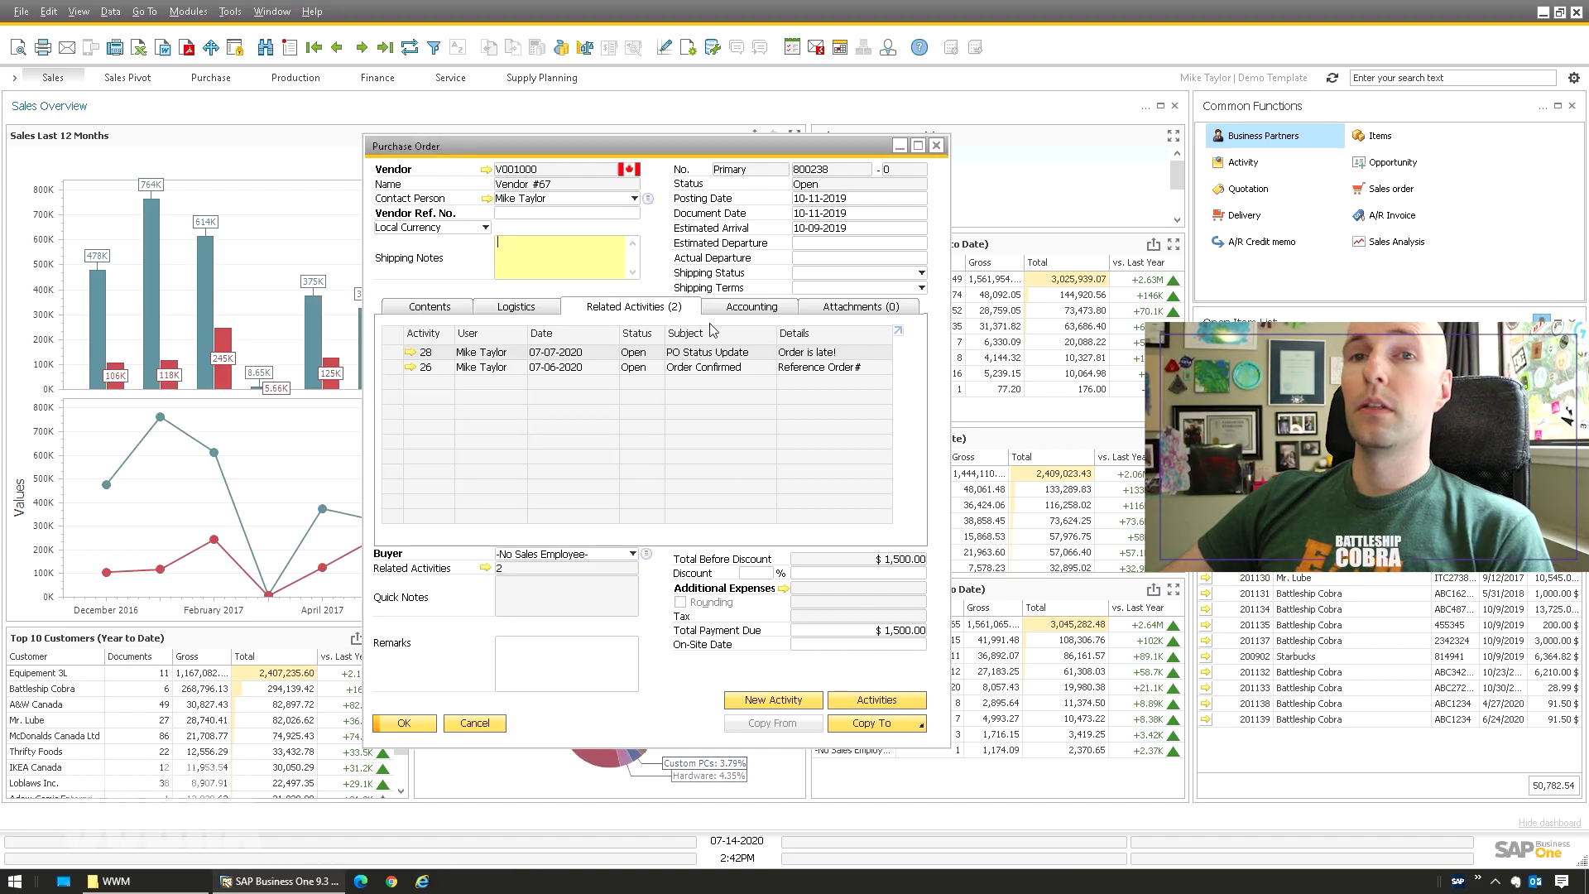
click(877, 701)
drag(577, 283, 523, 231)
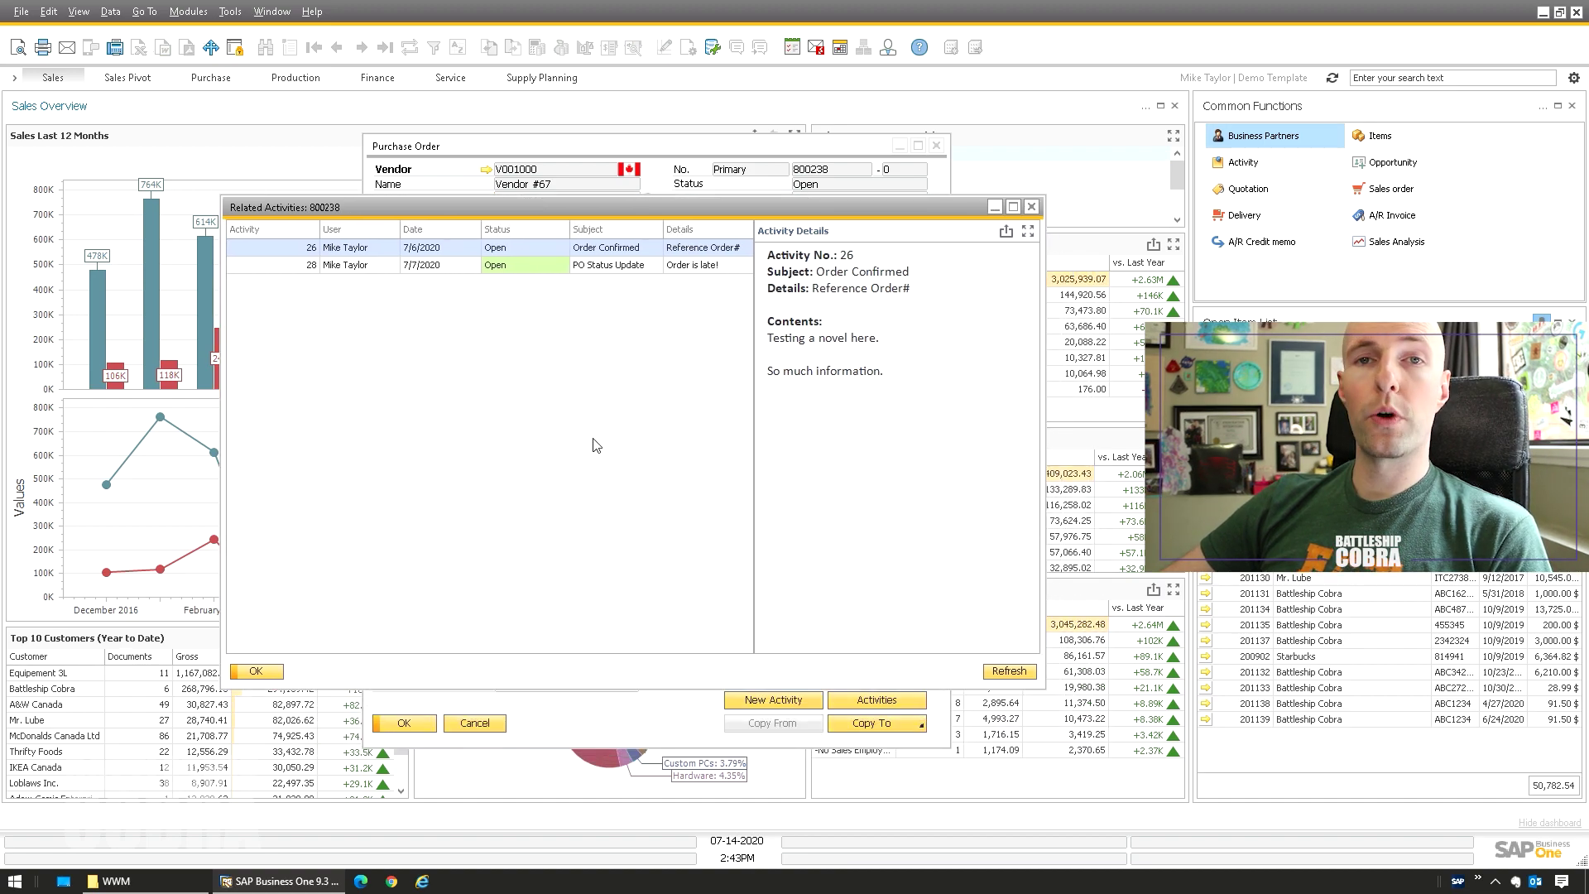
click(294, 267)
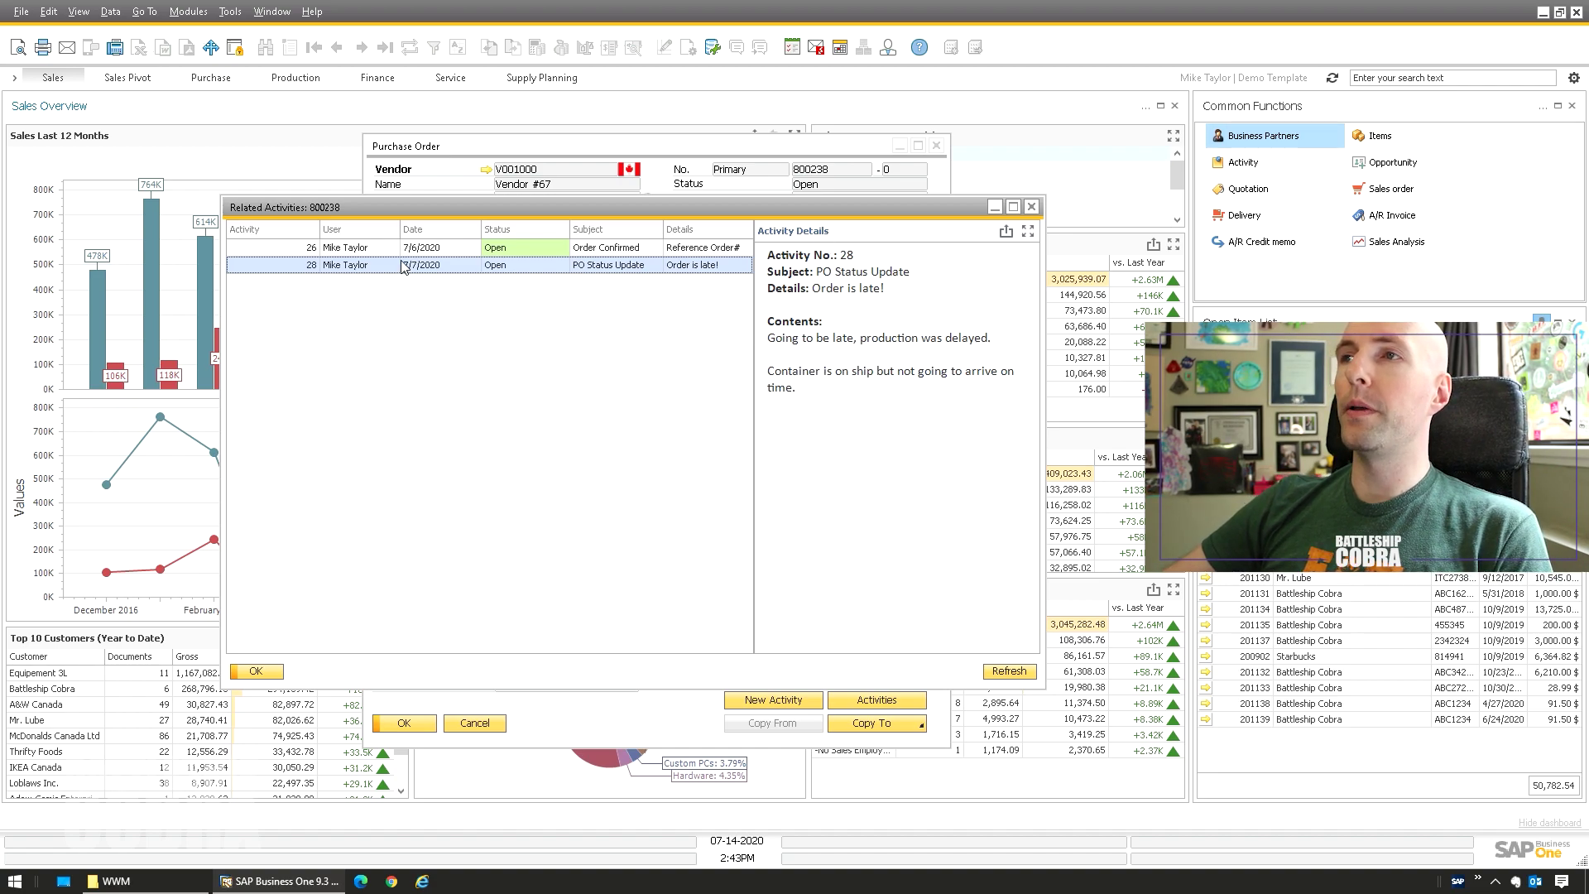
click(497, 248)
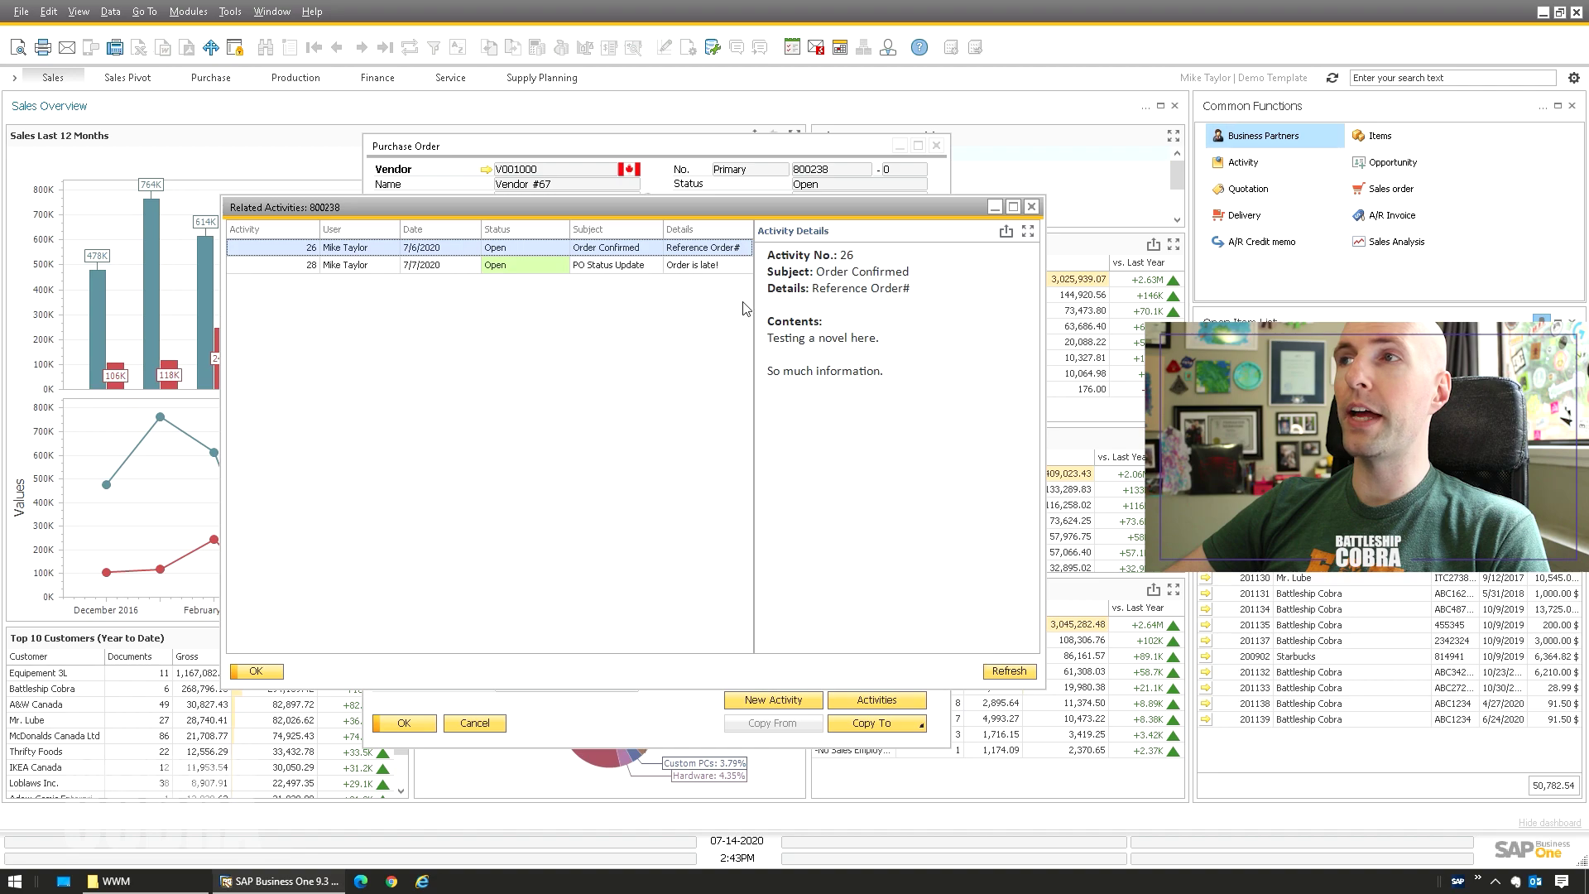
click(440, 266)
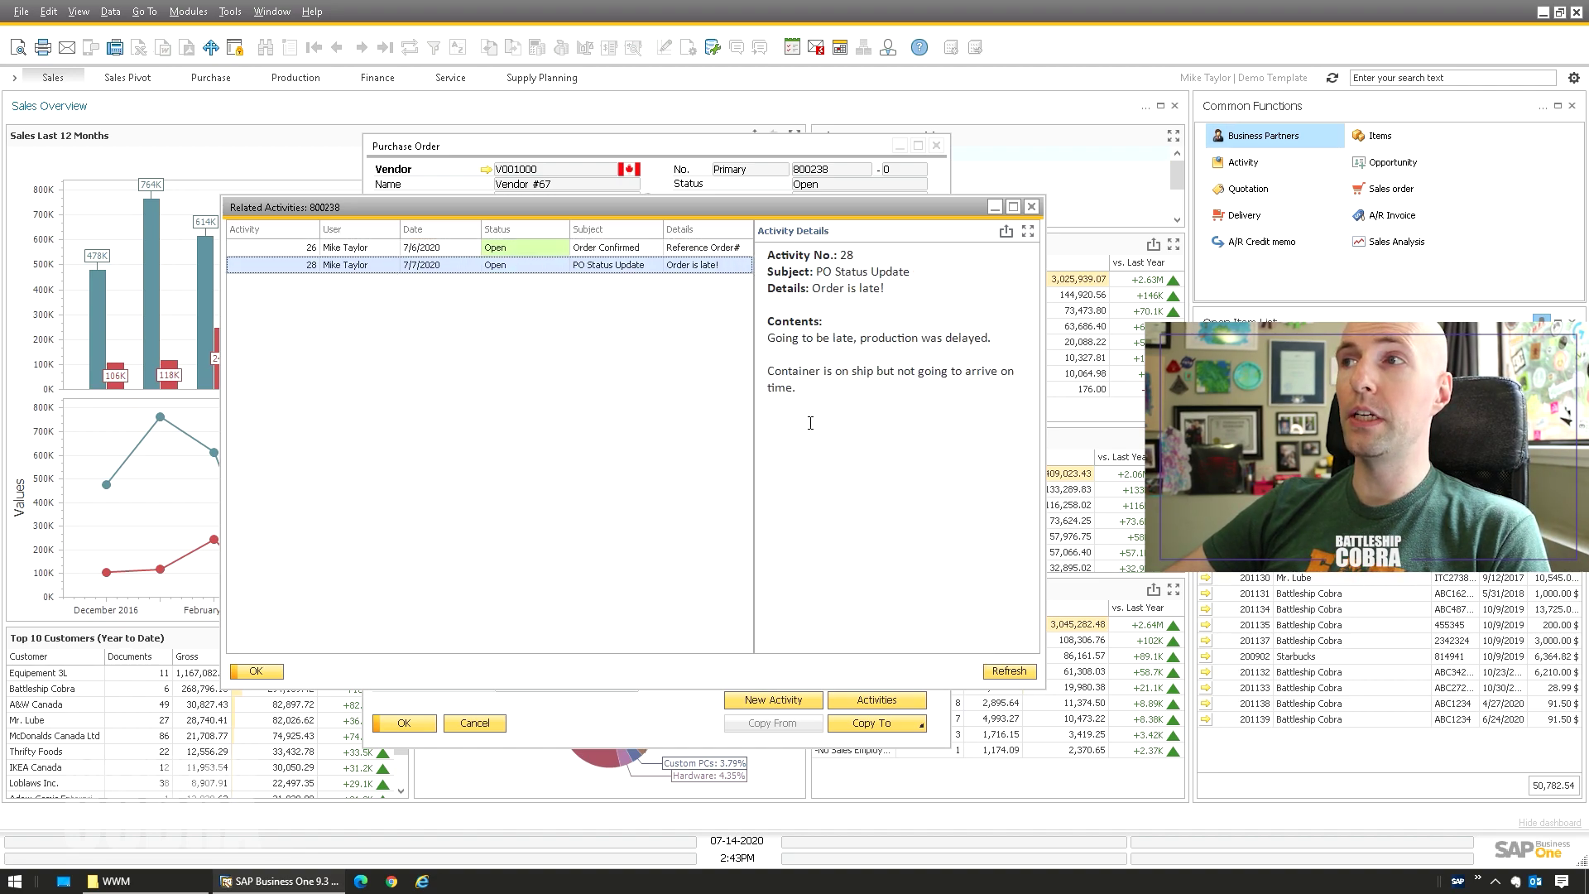
click(382, 248)
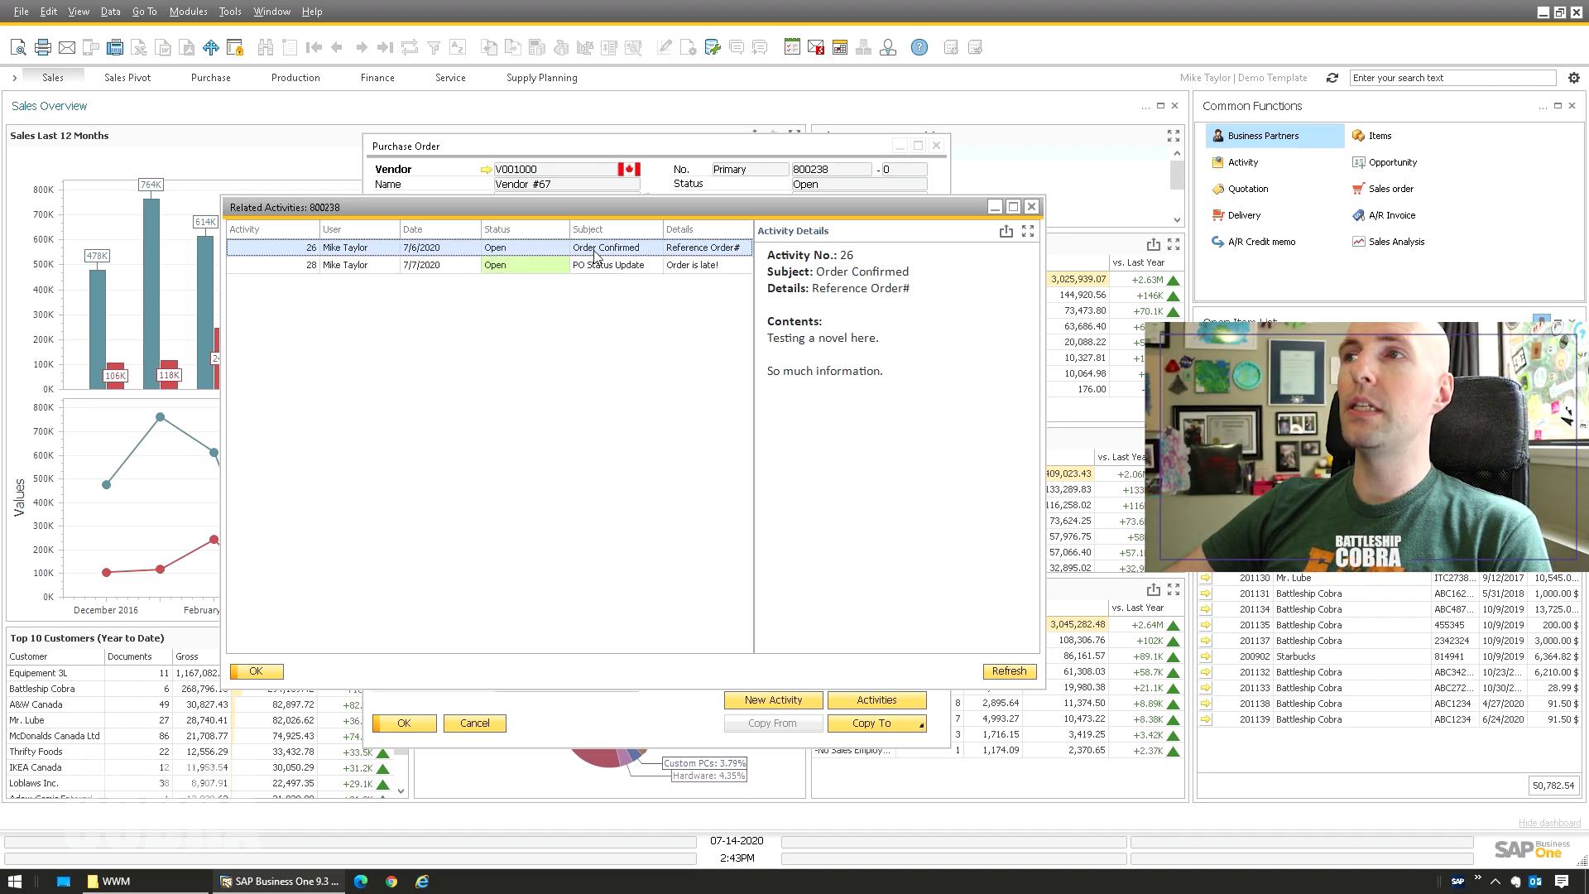
click(401, 265)
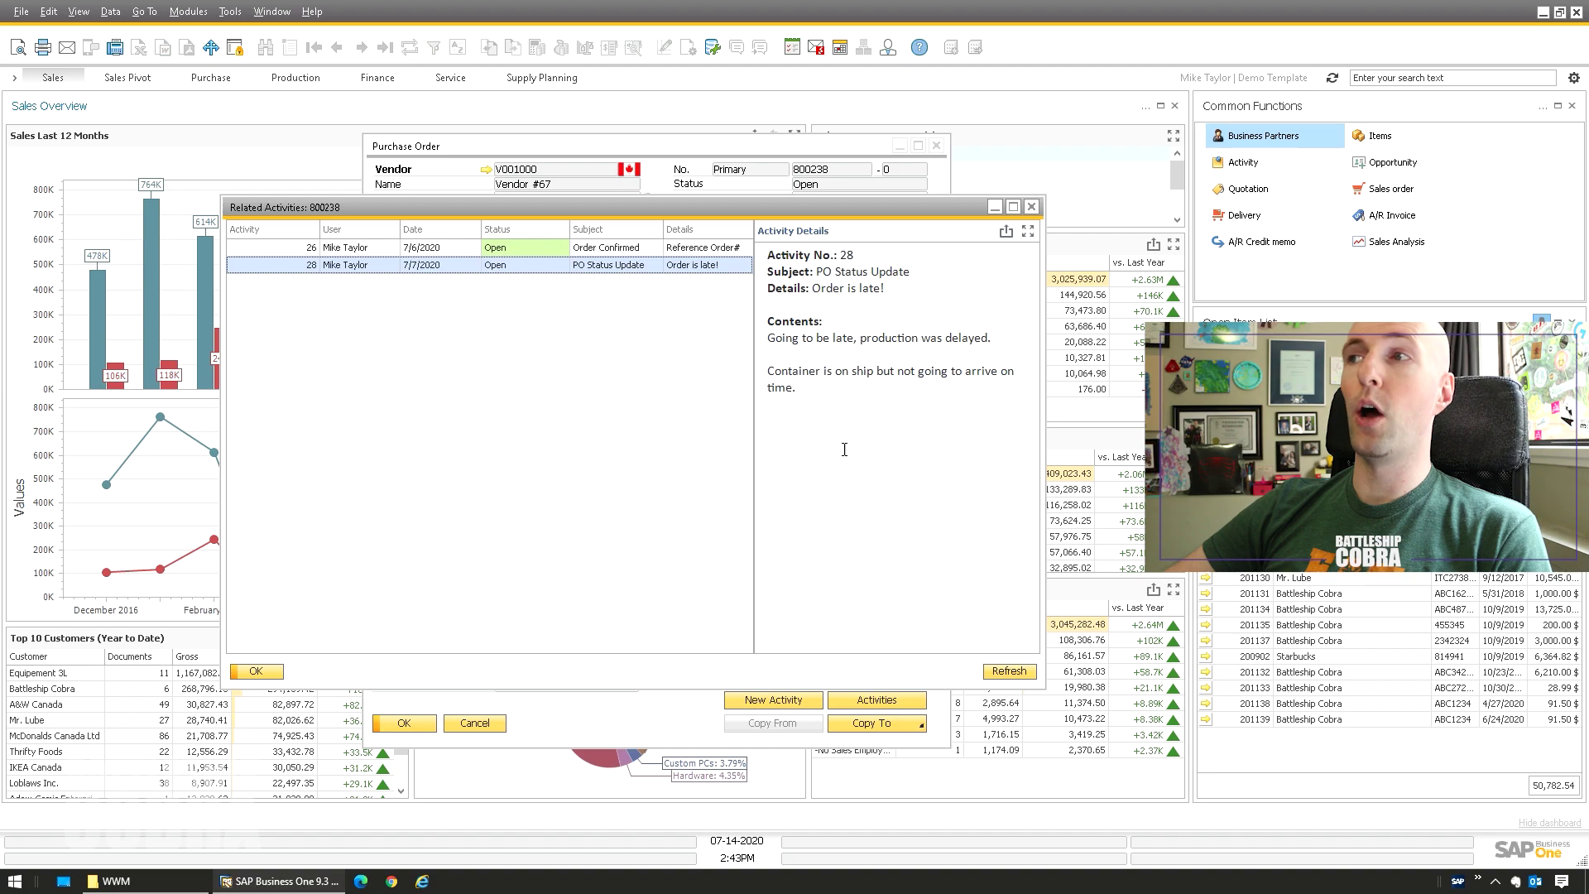
double_click(369, 271)
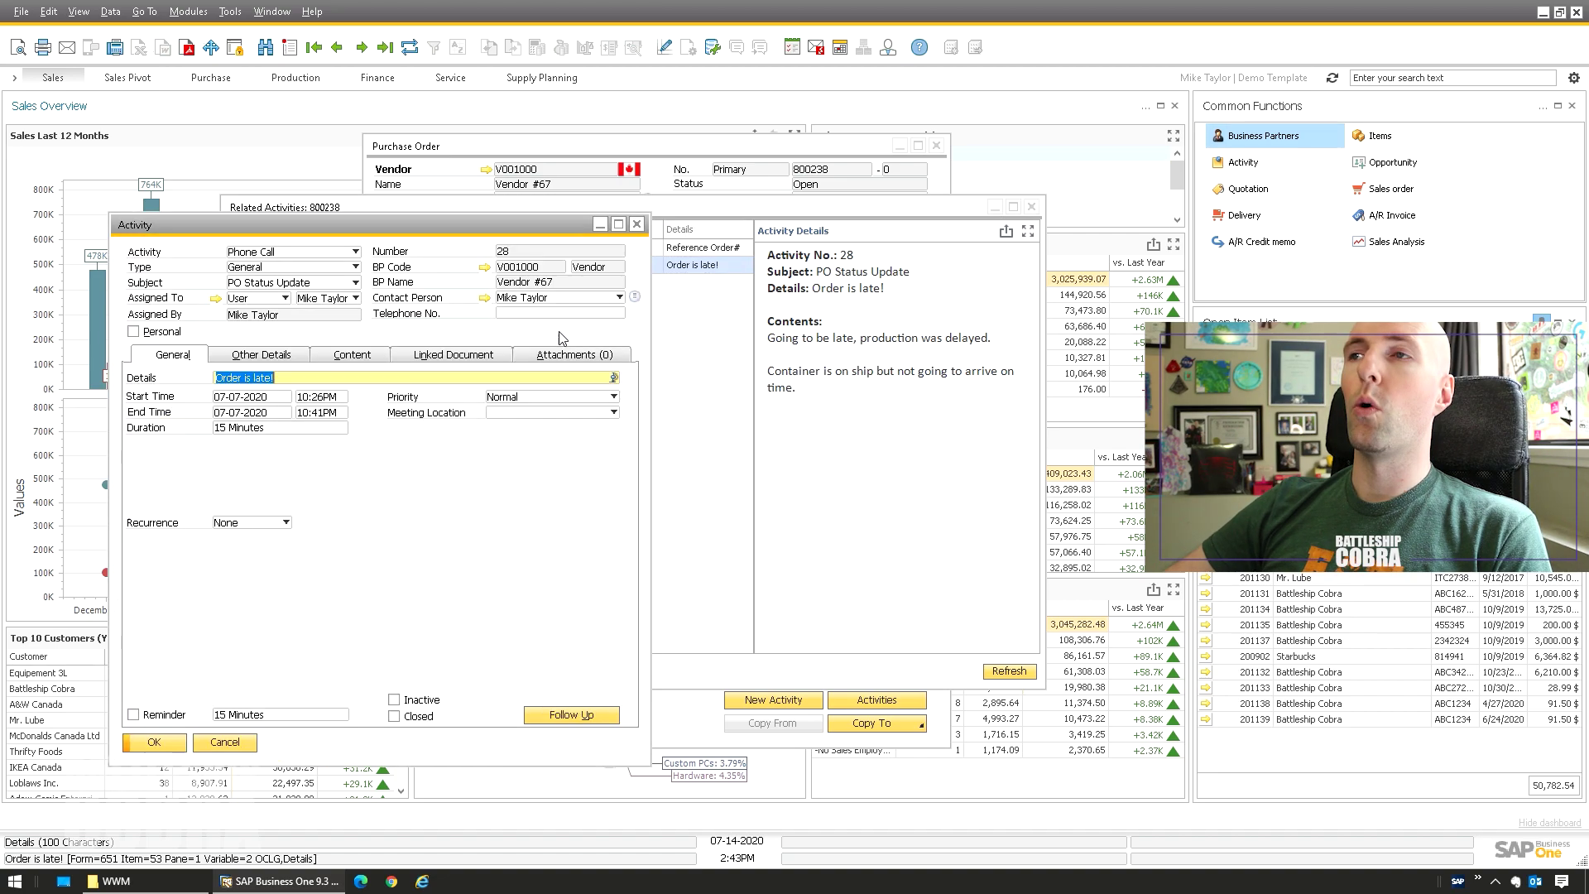
mouse_move(176, 208)
mouse_down()
mouse_move(453, 193)
mouse_move(168, 194)
mouse_up()
key(Escape)
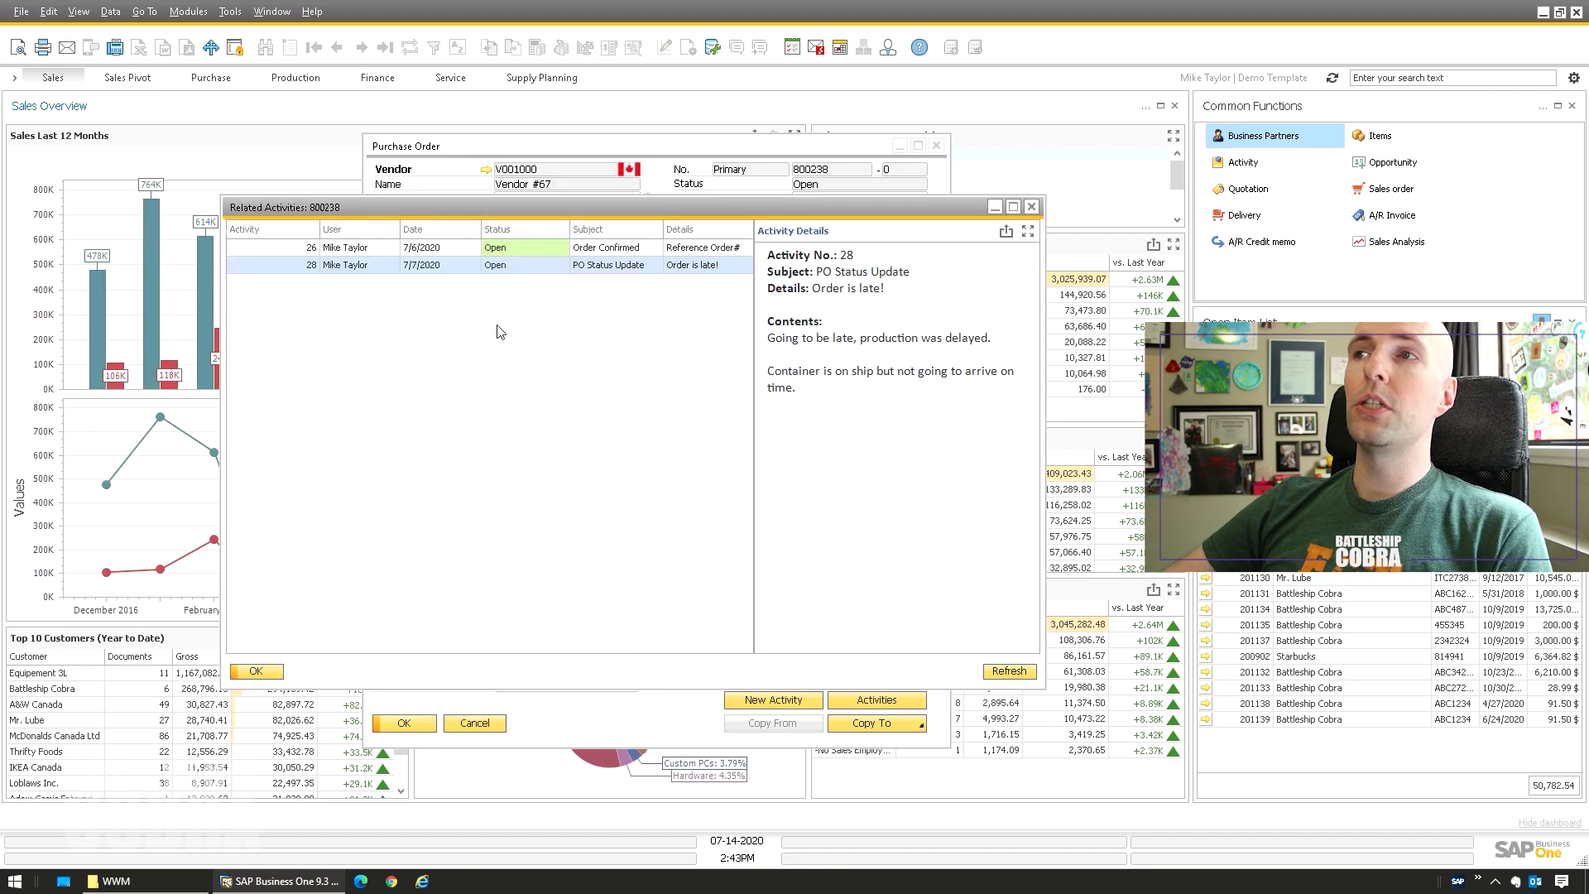
click(355, 252)
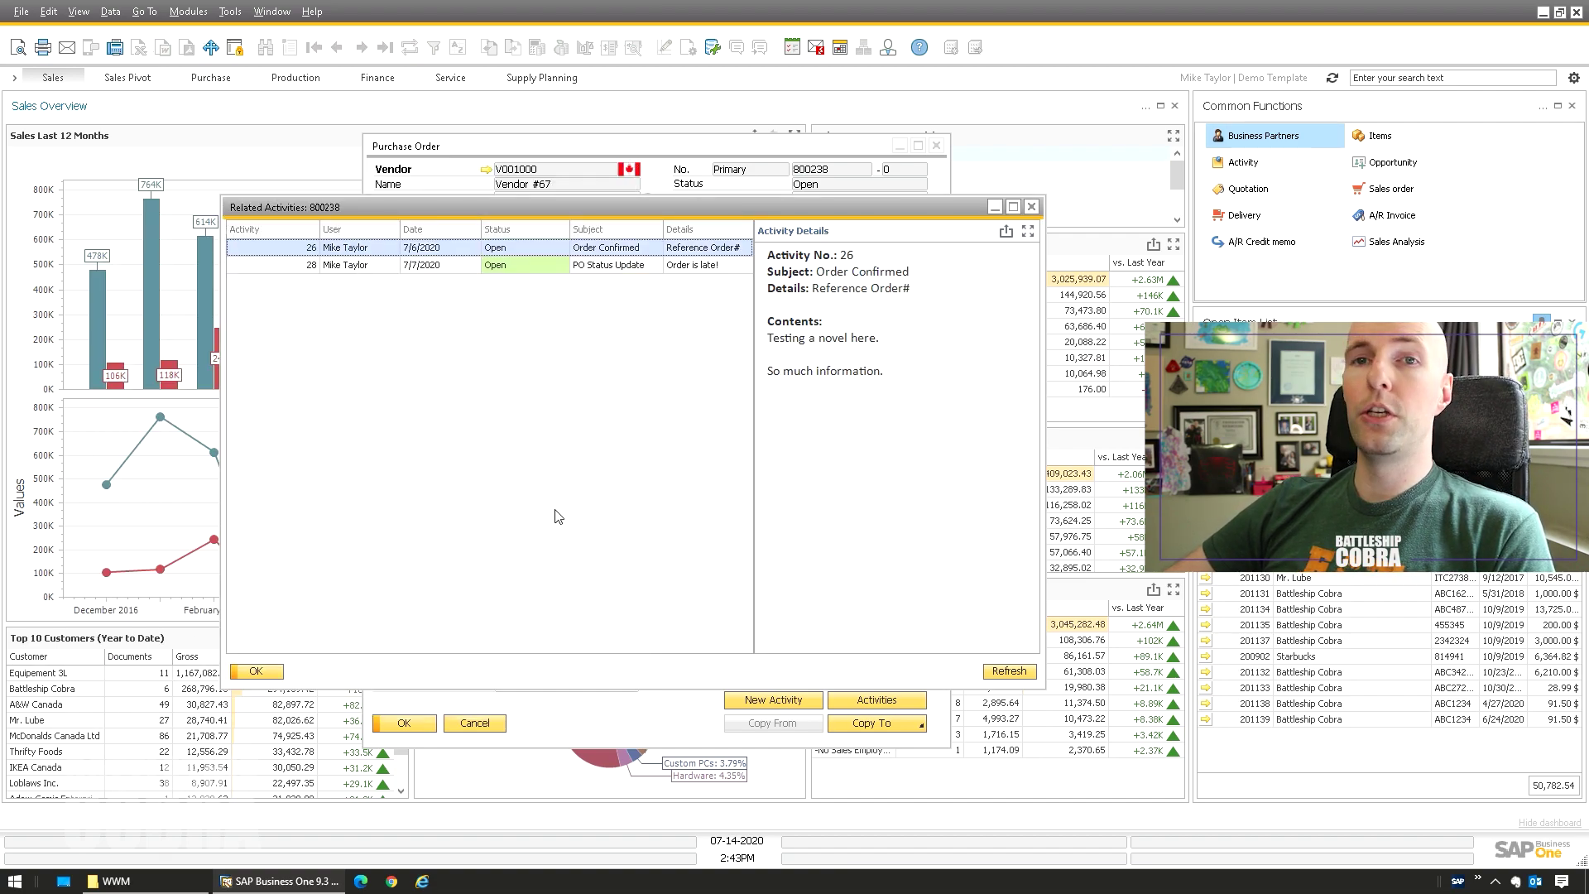
click(256, 671)
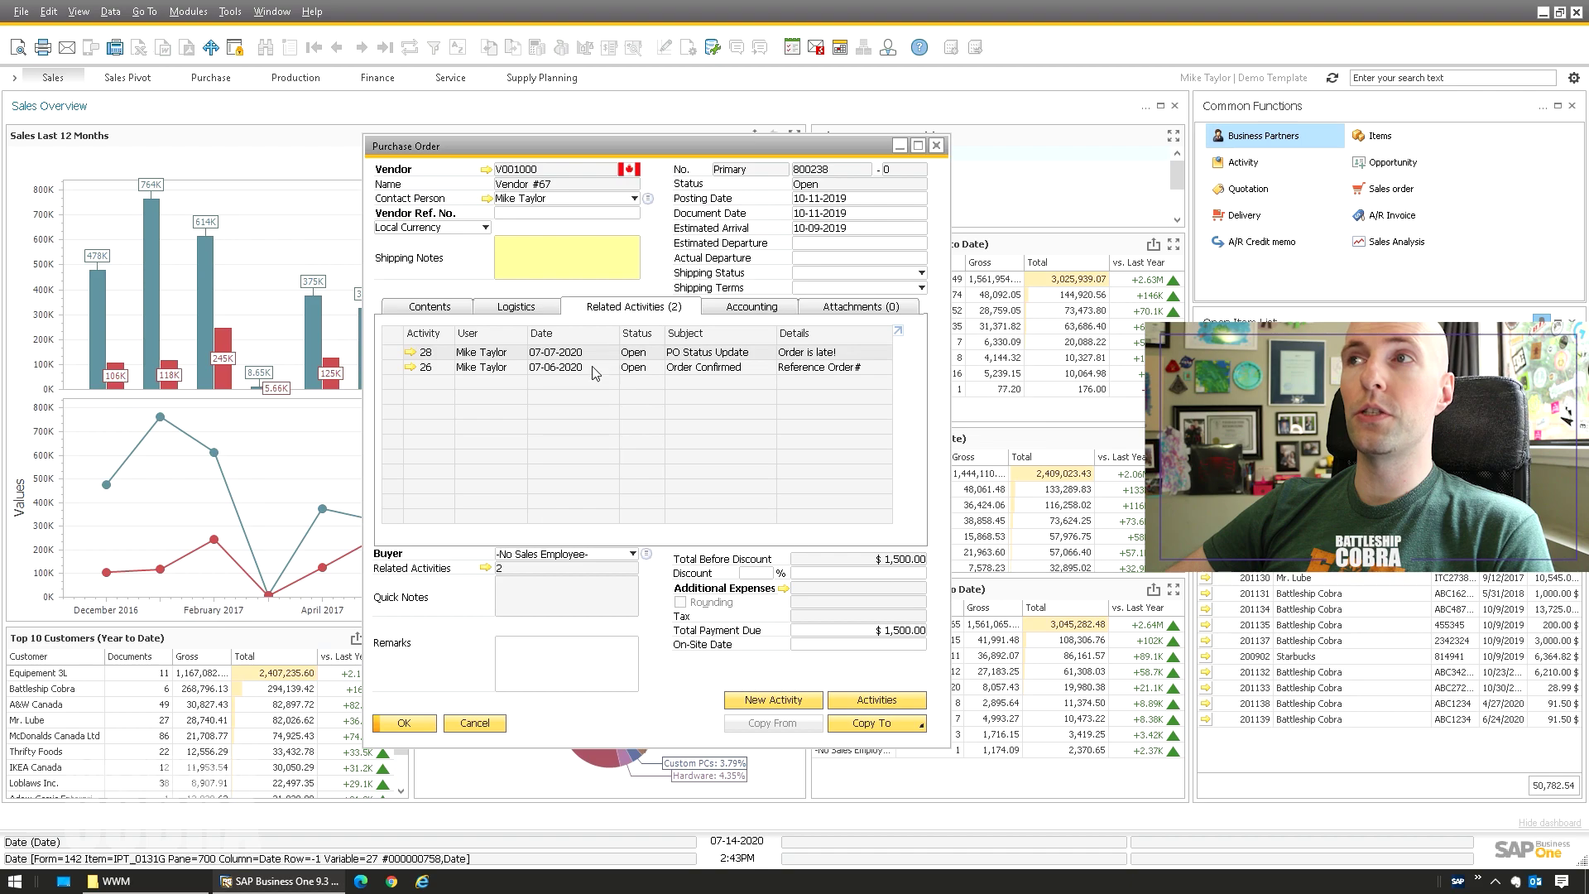
Open Edit B1 Validation Configurations for the Purchase Order, listing validations 123 and 124.
drag(545, 157, 467, 171)
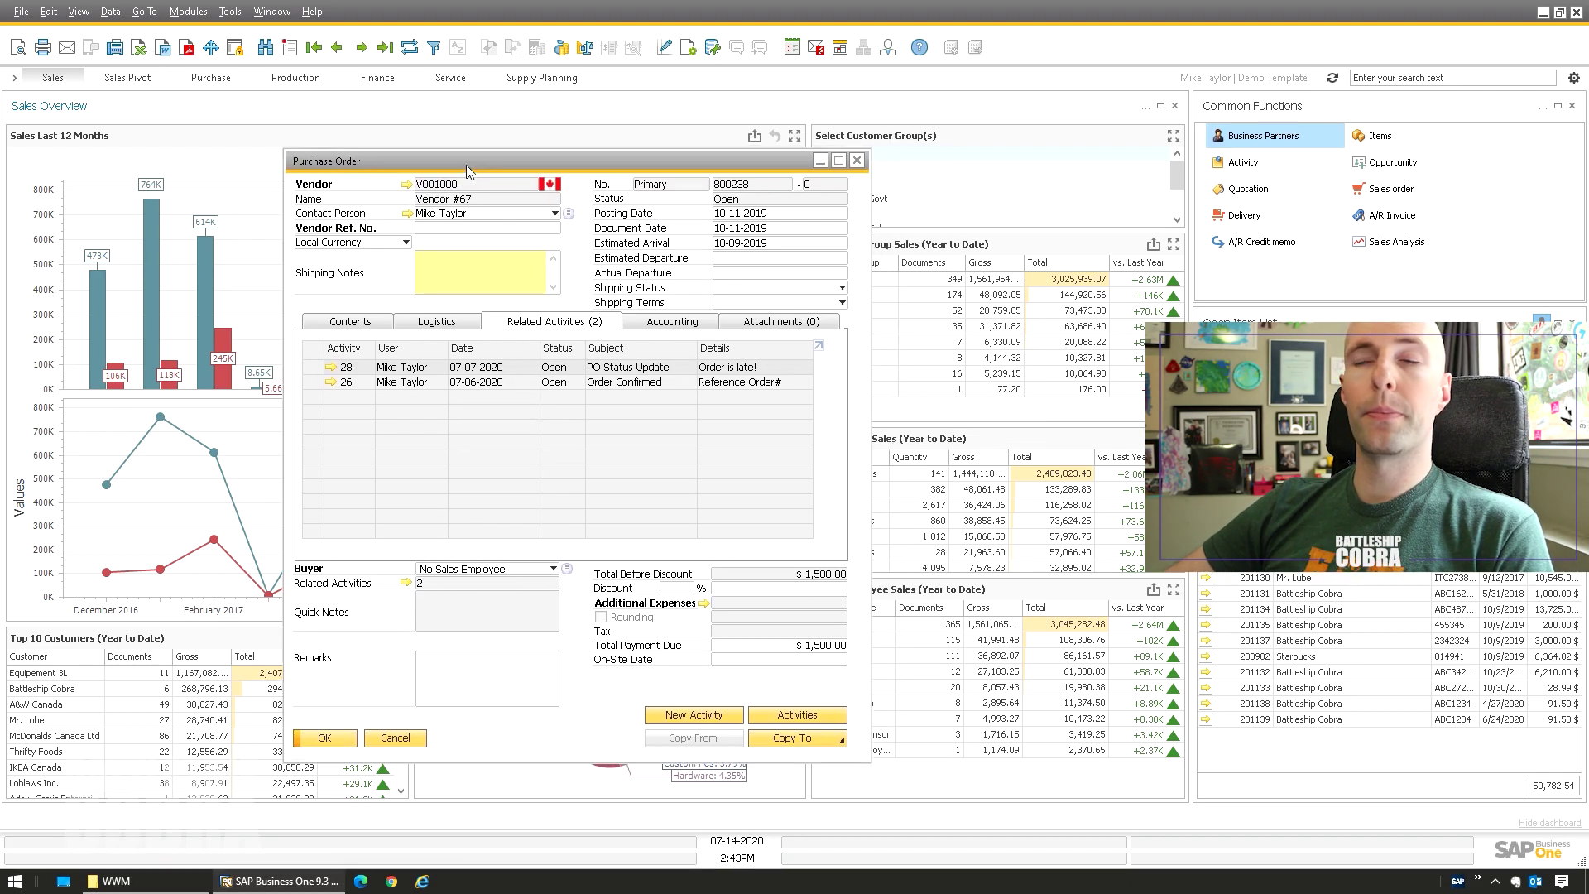
right_click(595, 690)
mouse_move(745, 389)
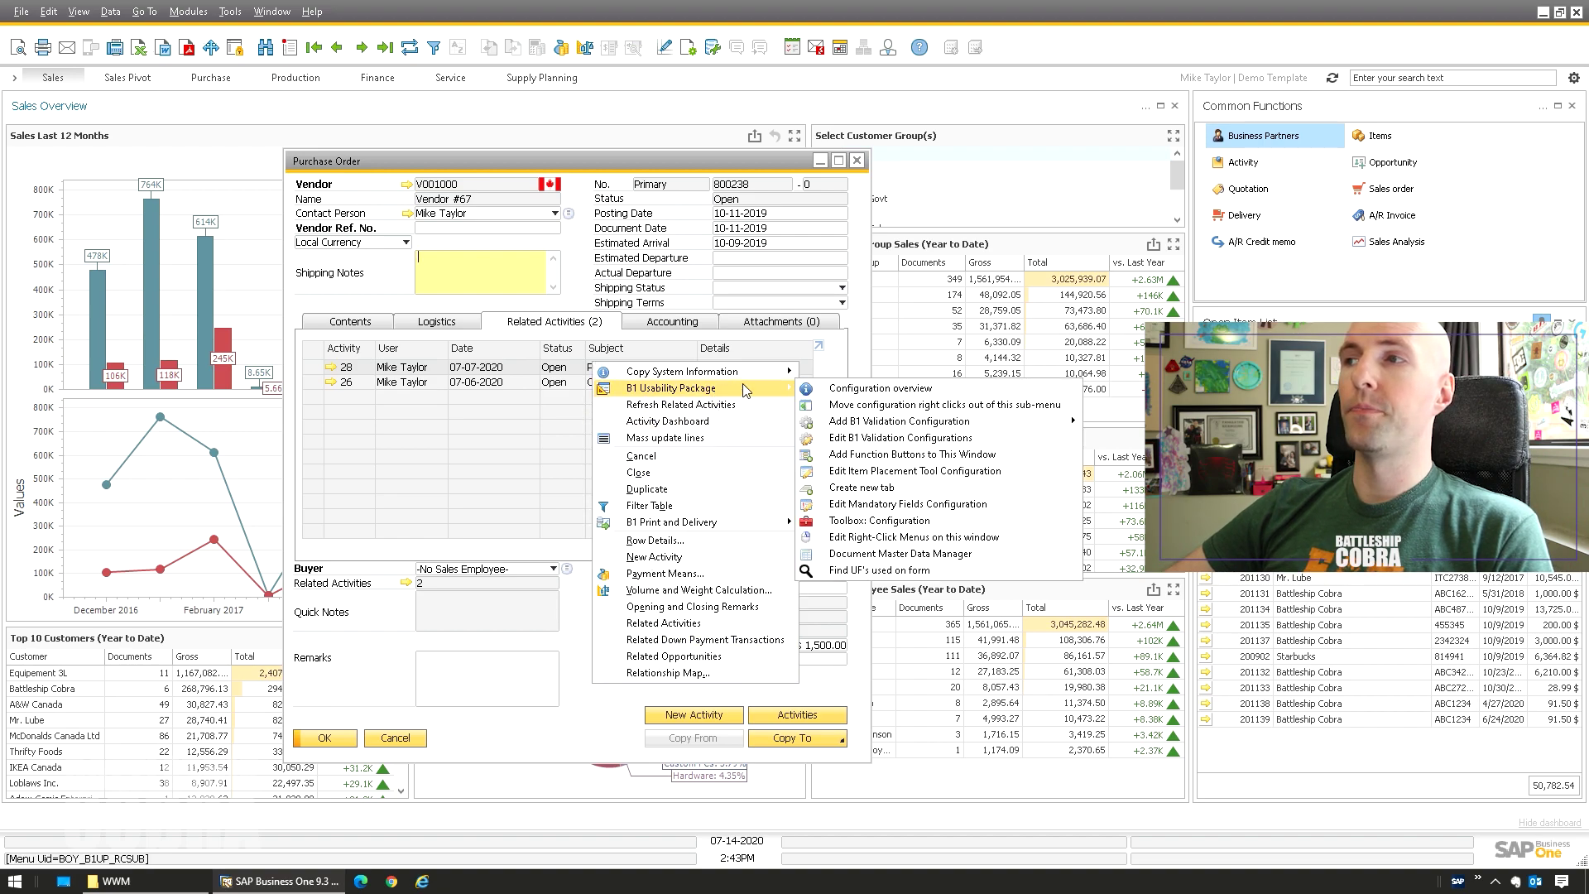
click(850, 438)
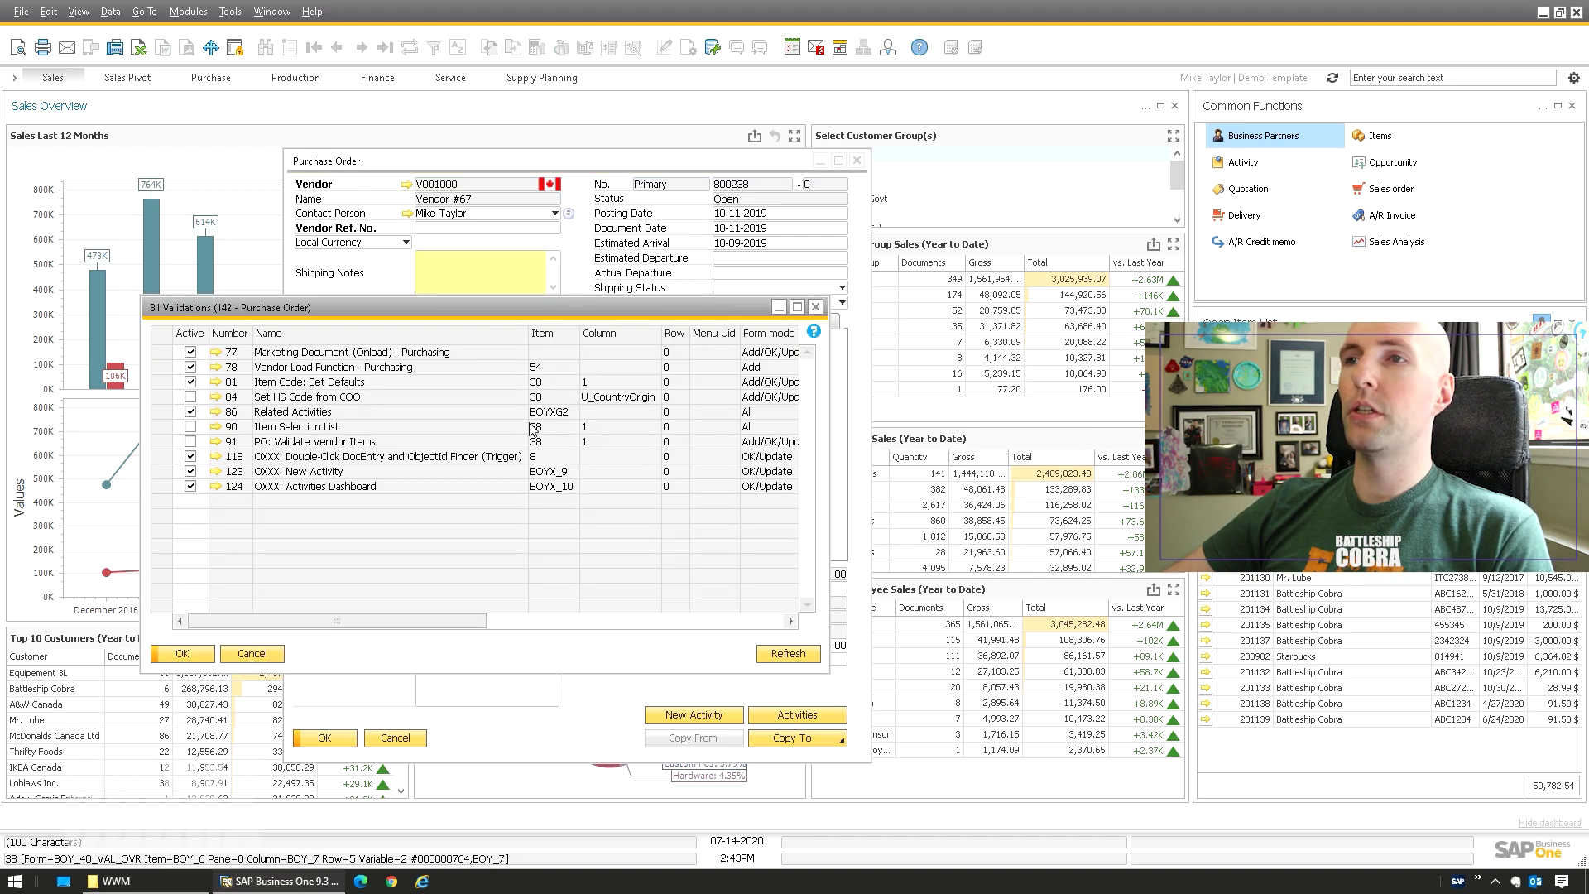
Open validation 124 'Activities Dashboard' and follow its link to load universal function UF-140.
click(218, 488)
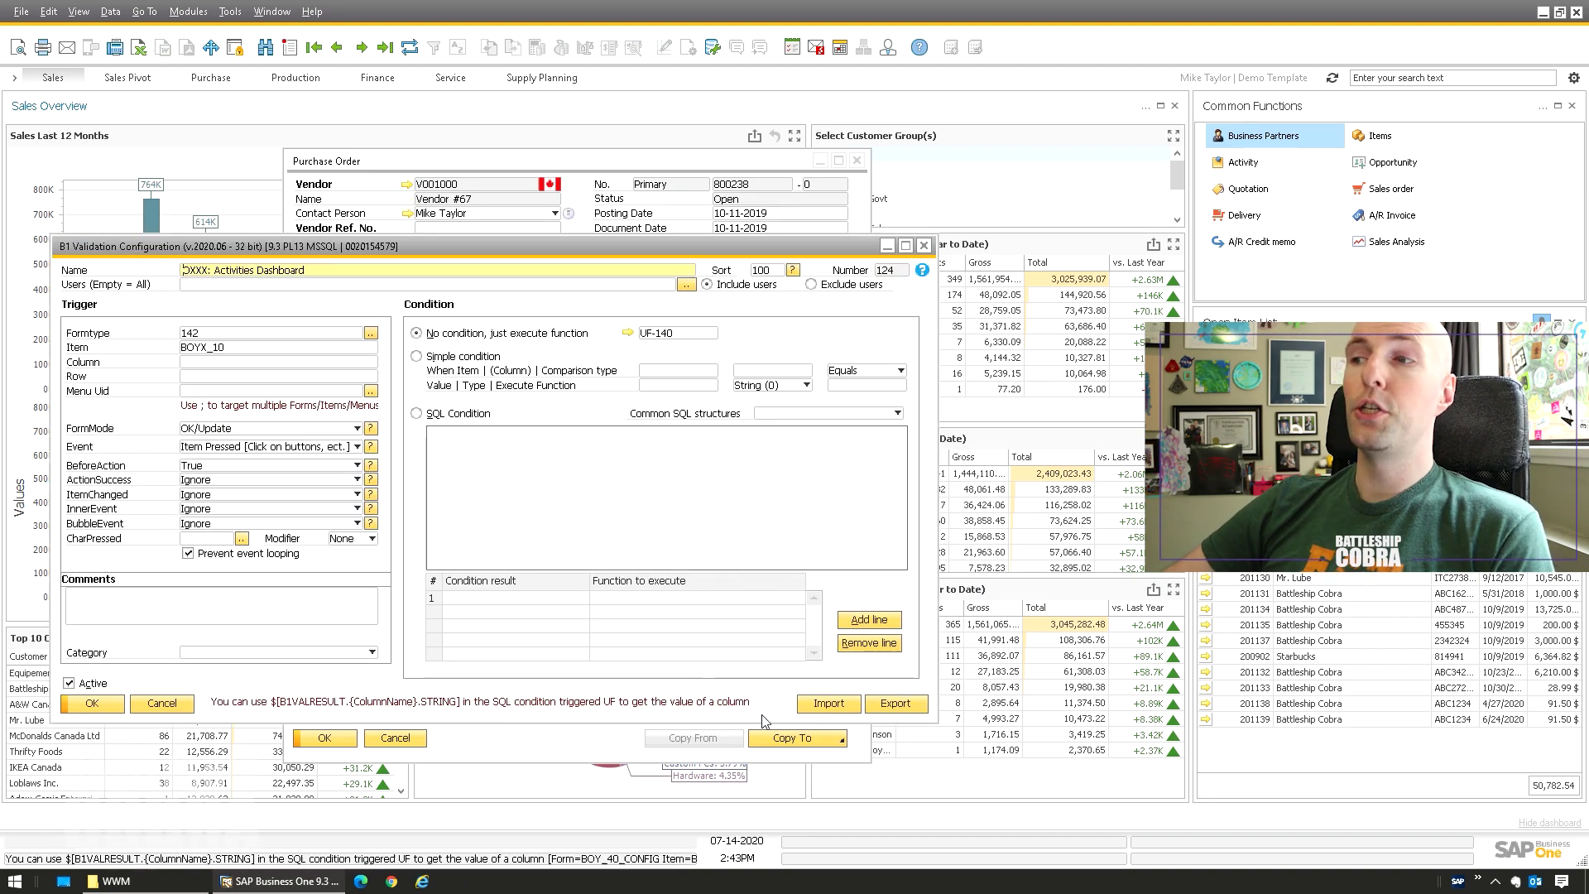
click(628, 333)
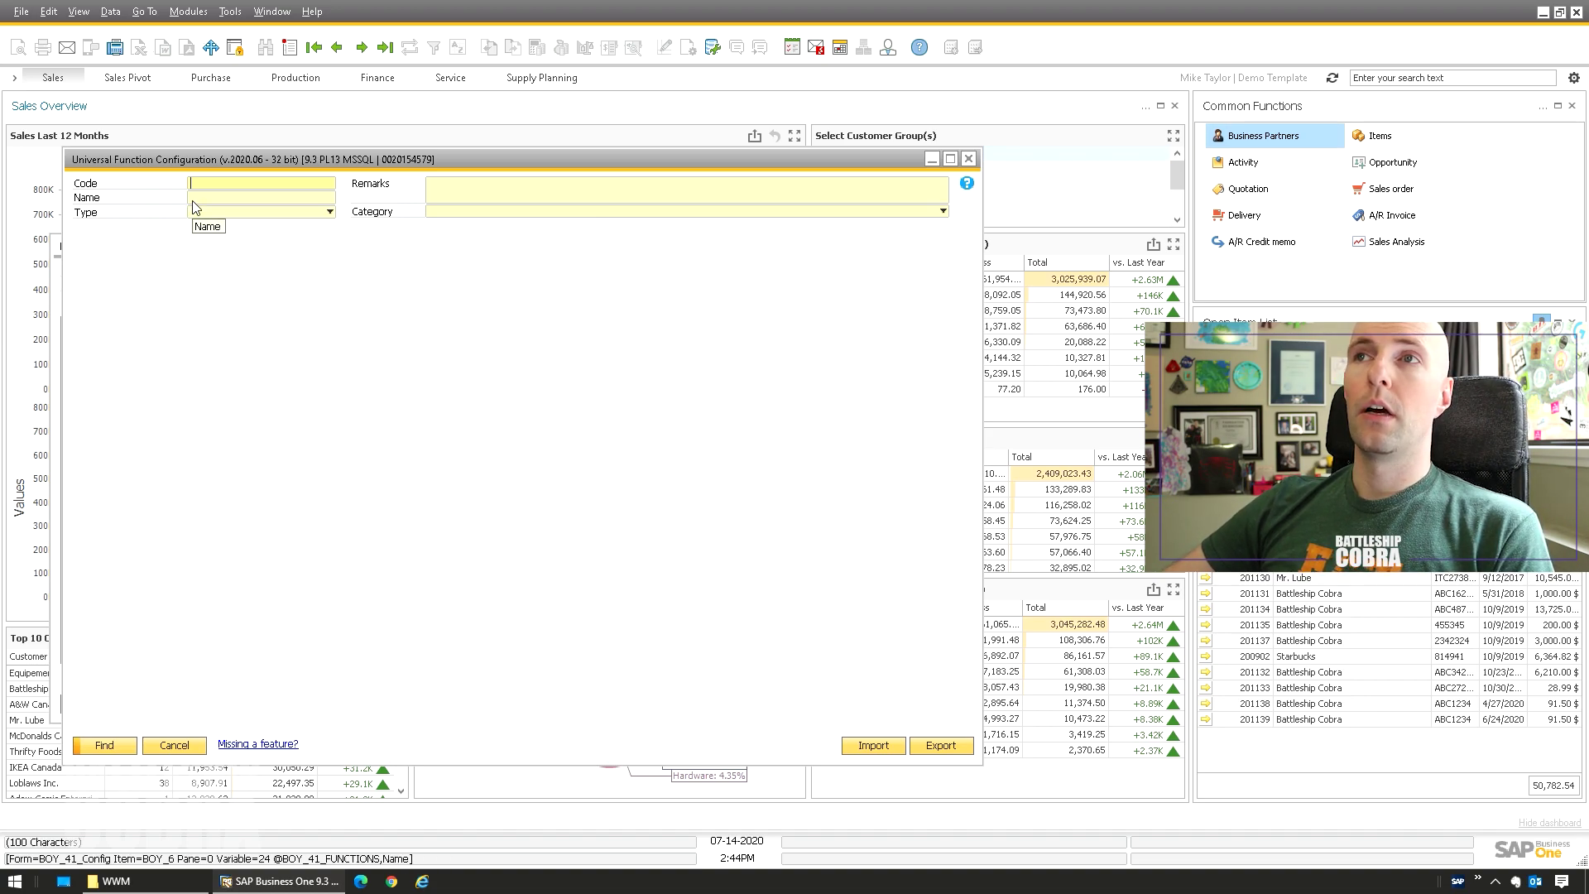
key(ctrl+Page_Down)
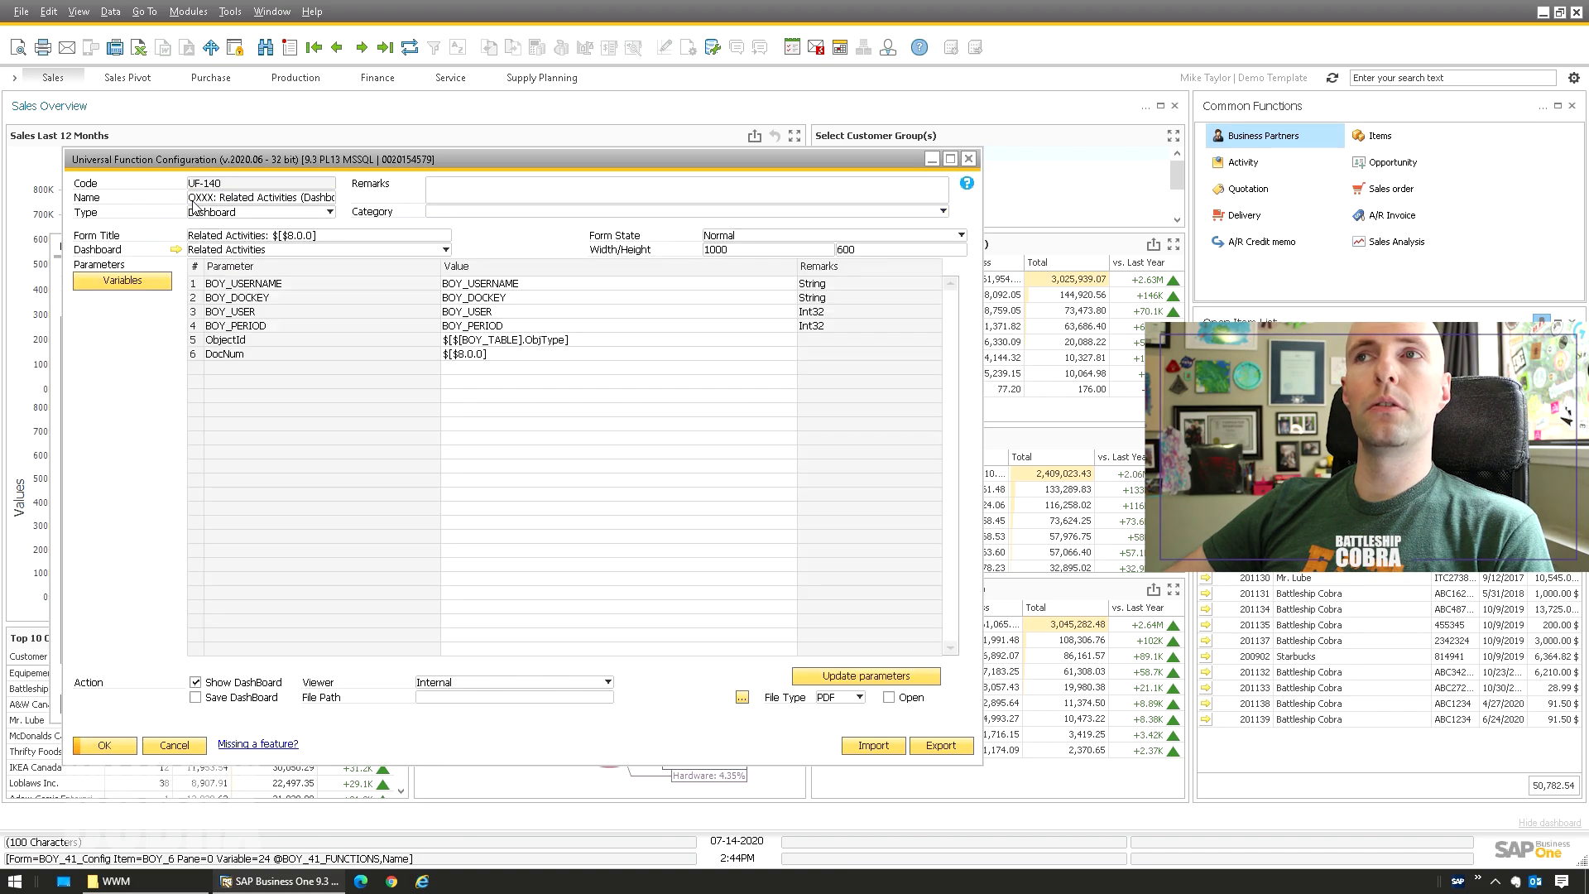